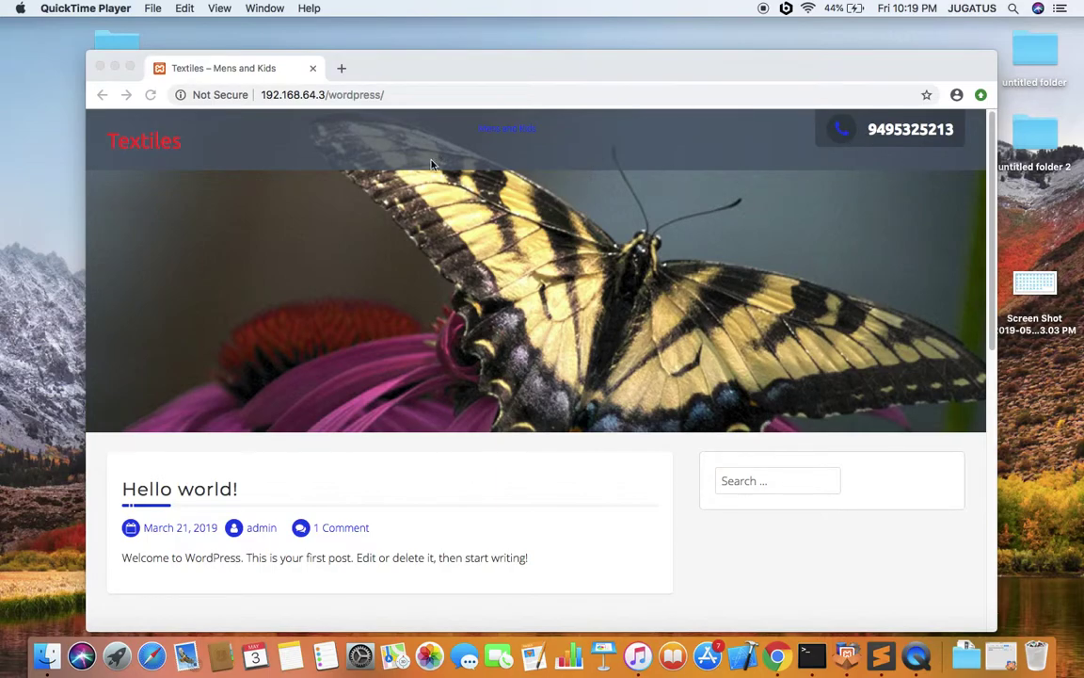
# Open the WordPress admin login page at 192.168.64.3/wordpress/wp-admin in a new full-screen browser tab
pyautogui.click(450, 126)
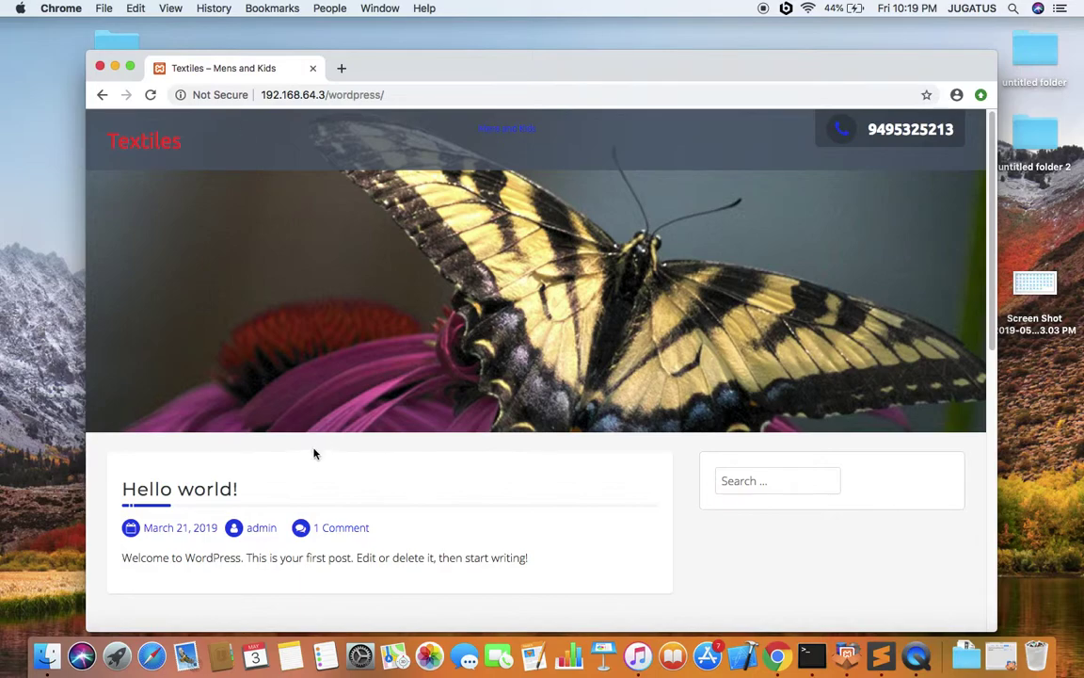
pyautogui.scroll(-10, 324, 444)
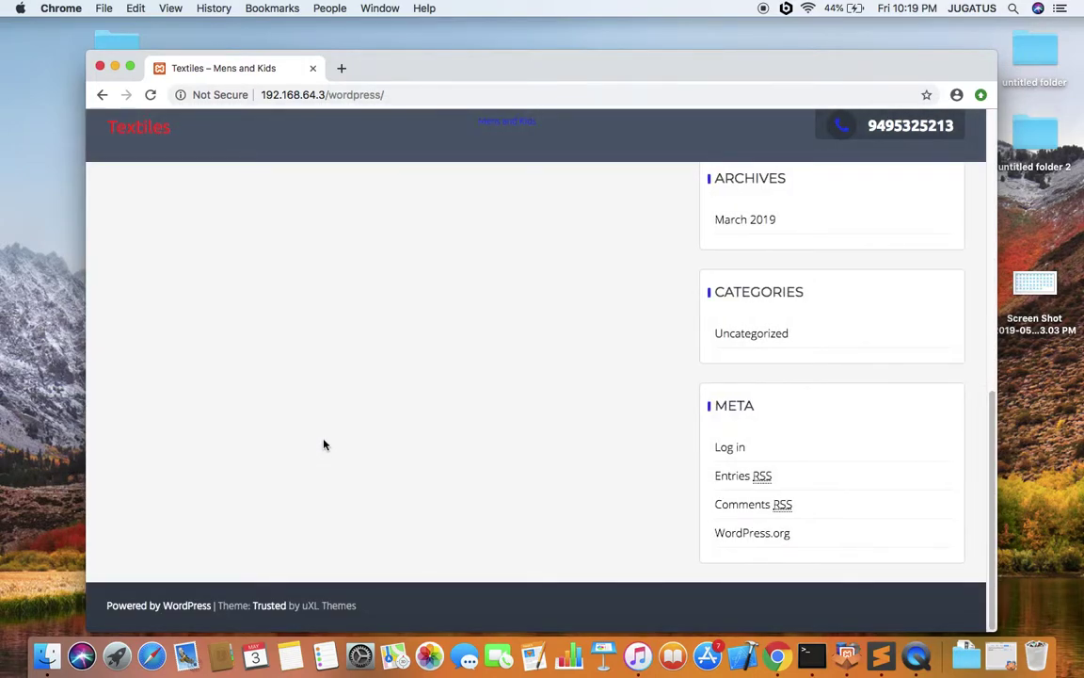
pyautogui.scroll(10, 323, 445)
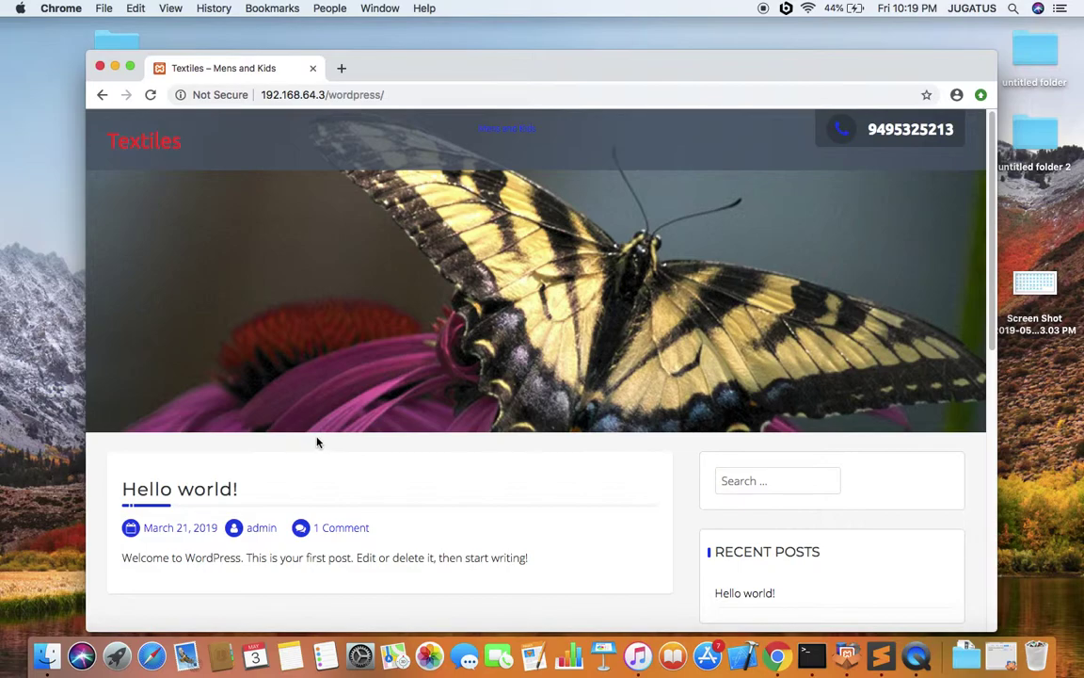
pyautogui.click(395, 94)
pyautogui.press('super+c')
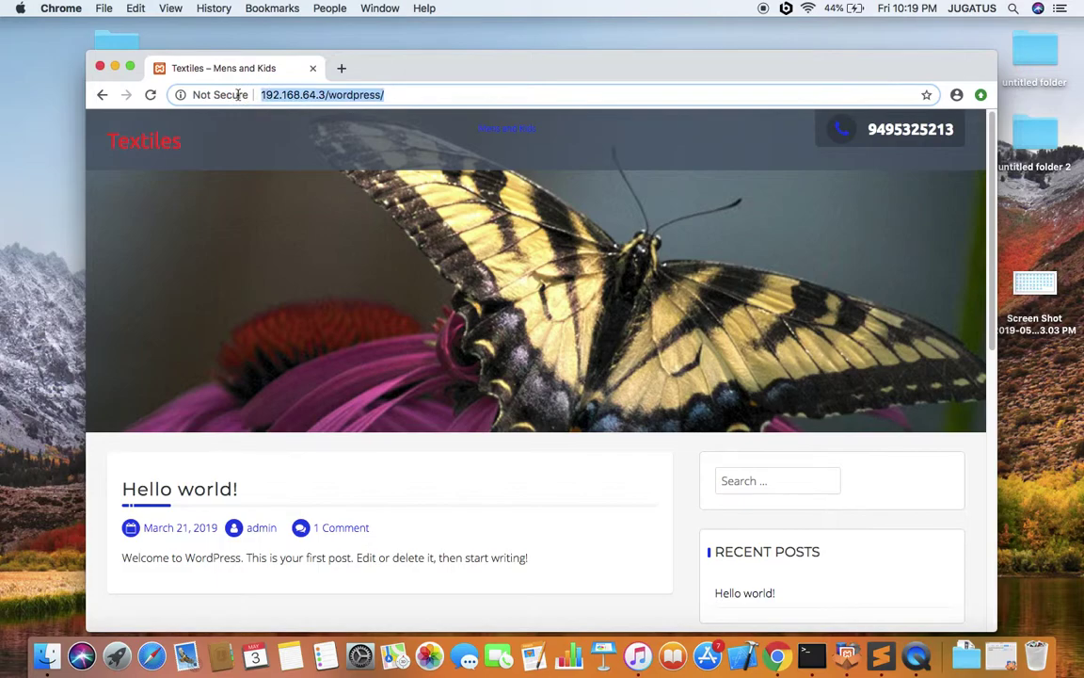
pyautogui.click(342, 68)
pyautogui.press('super+v')
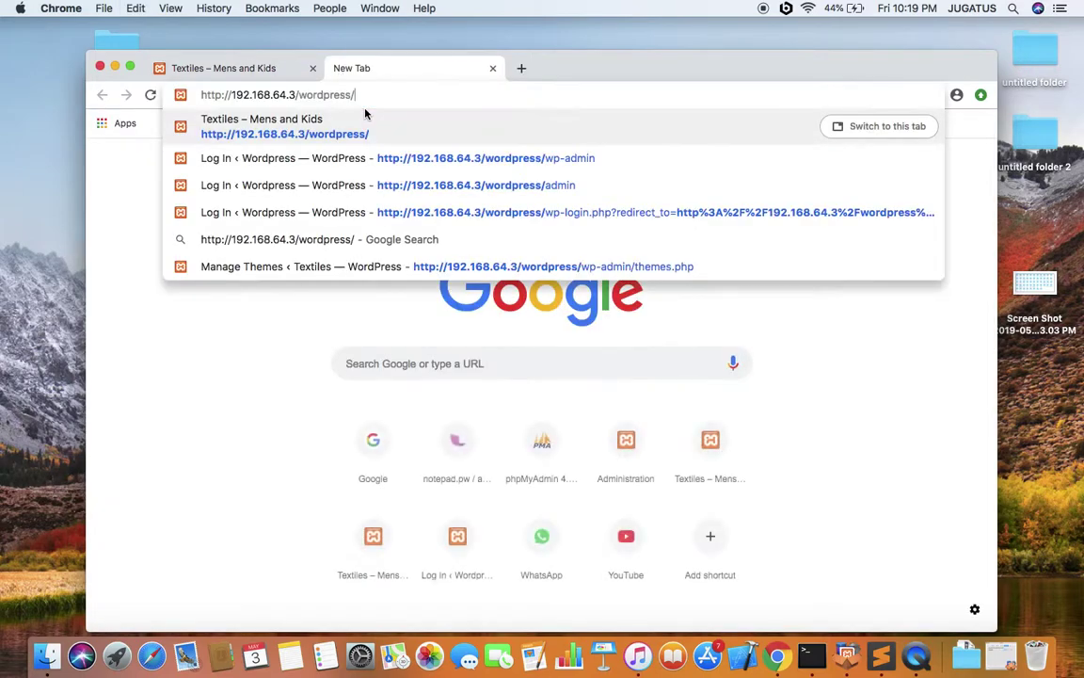
pyautogui.press('ctrl+super+f')
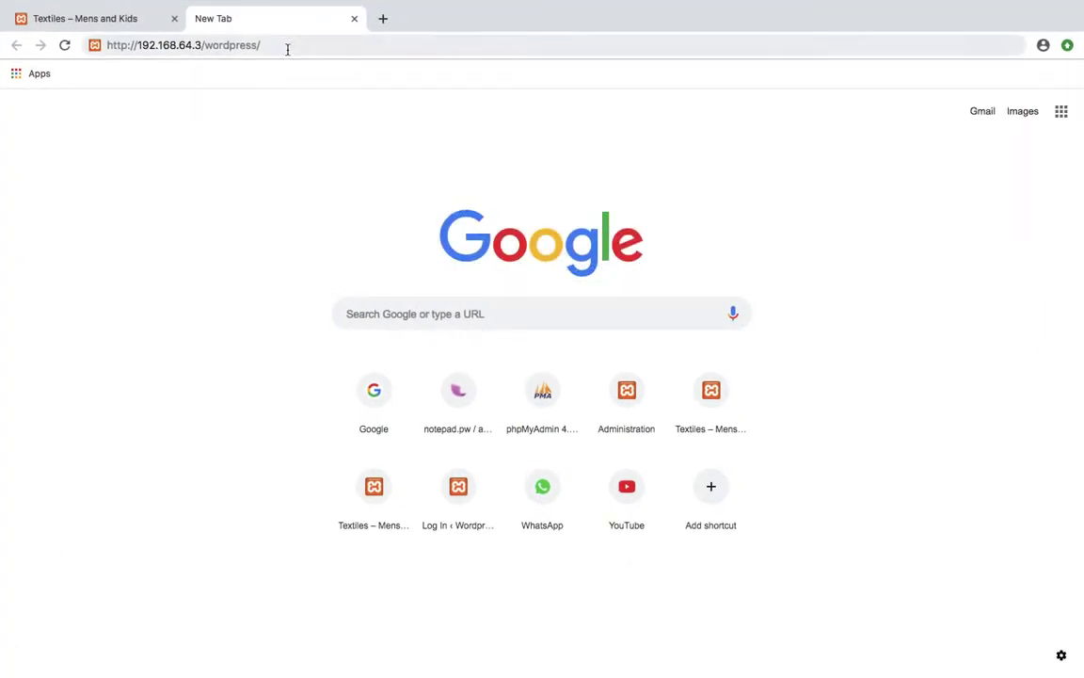
pyautogui.click(288, 46)
pyautogui.click(294, 47)
pyautogui.write('wp')
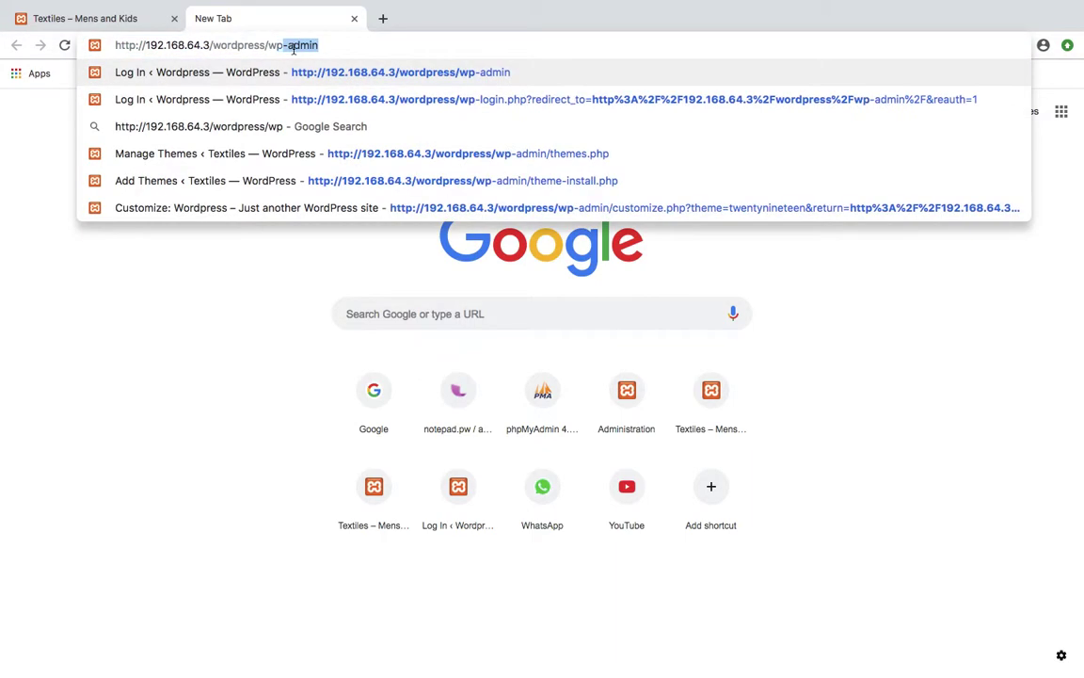
pyautogui.press('Return')
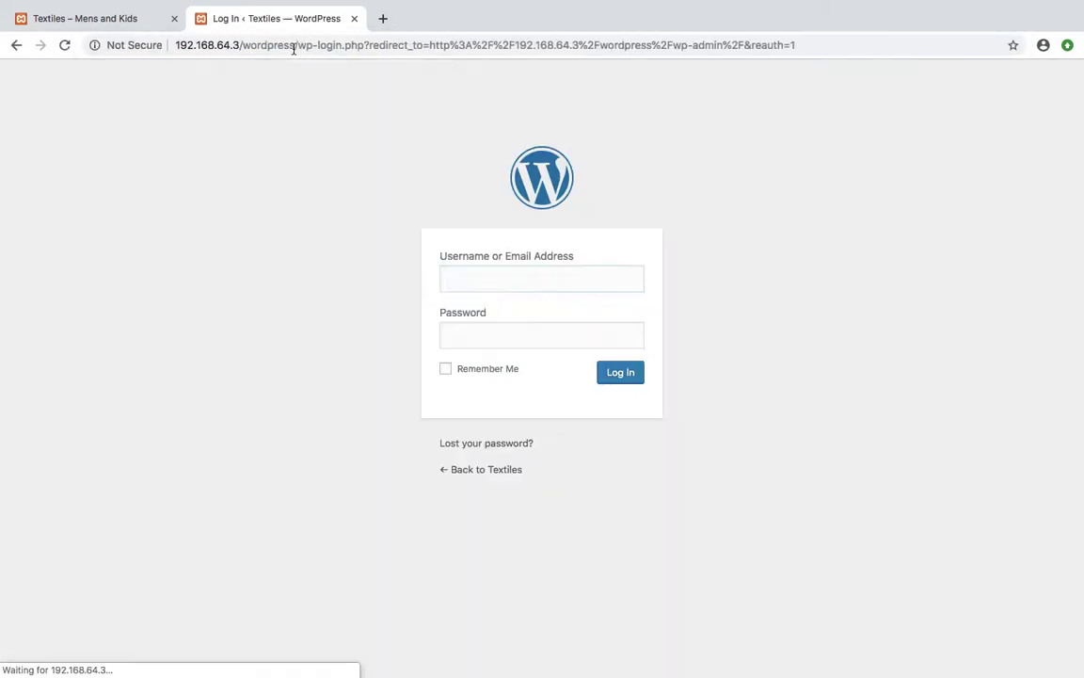
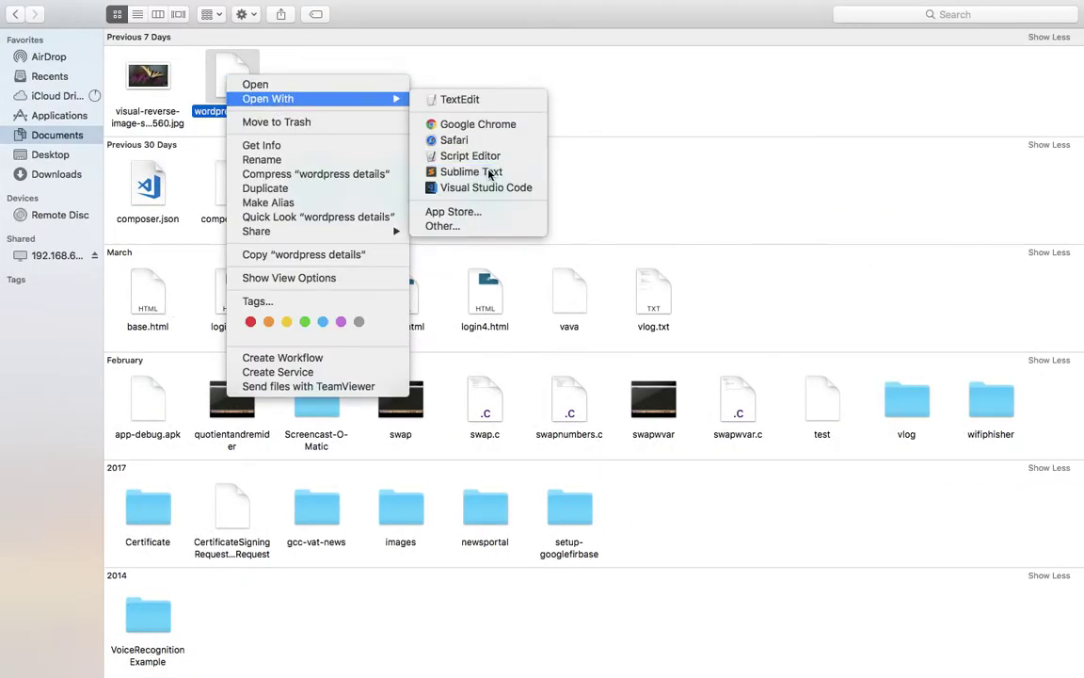
# Open the "wordpress details" file with Sublime Text, copy the account password from it and close the file
pyautogui.click(488, 174)
pyautogui.moveTo(241, 104); pyautogui.dragTo(75, 107)
pyautogui.press('super+c')
pyautogui.press('super+w')
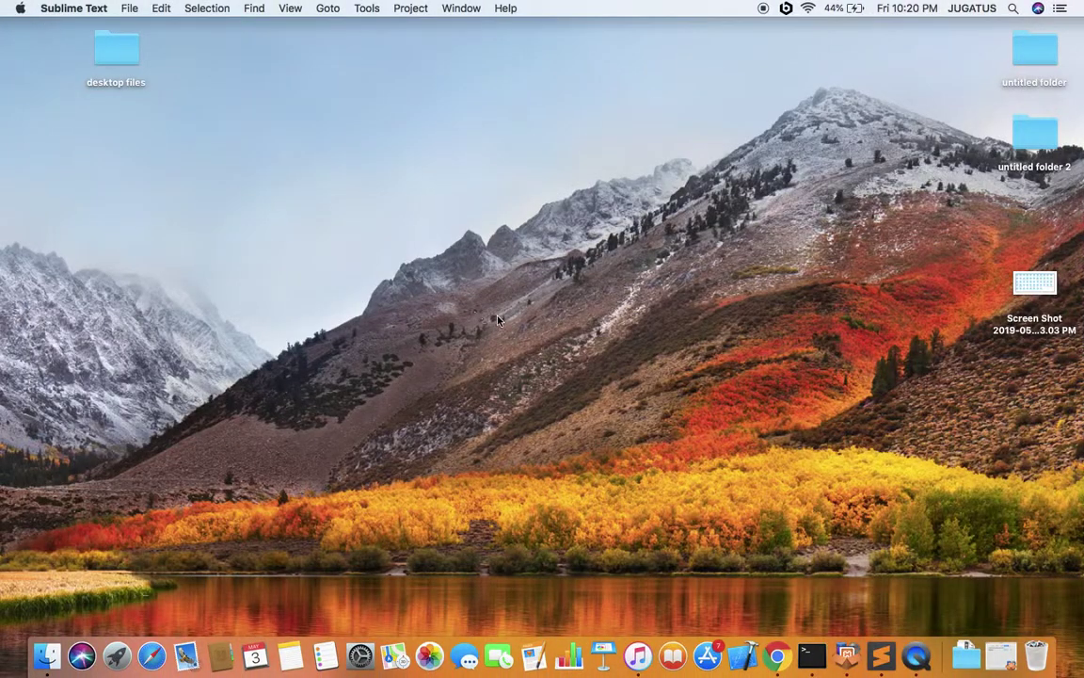
# Switch back to Chrome and log in to WordPress as admin by entering the copied account password
pyautogui.press('super+Tab')
pyautogui.click(424, 337)
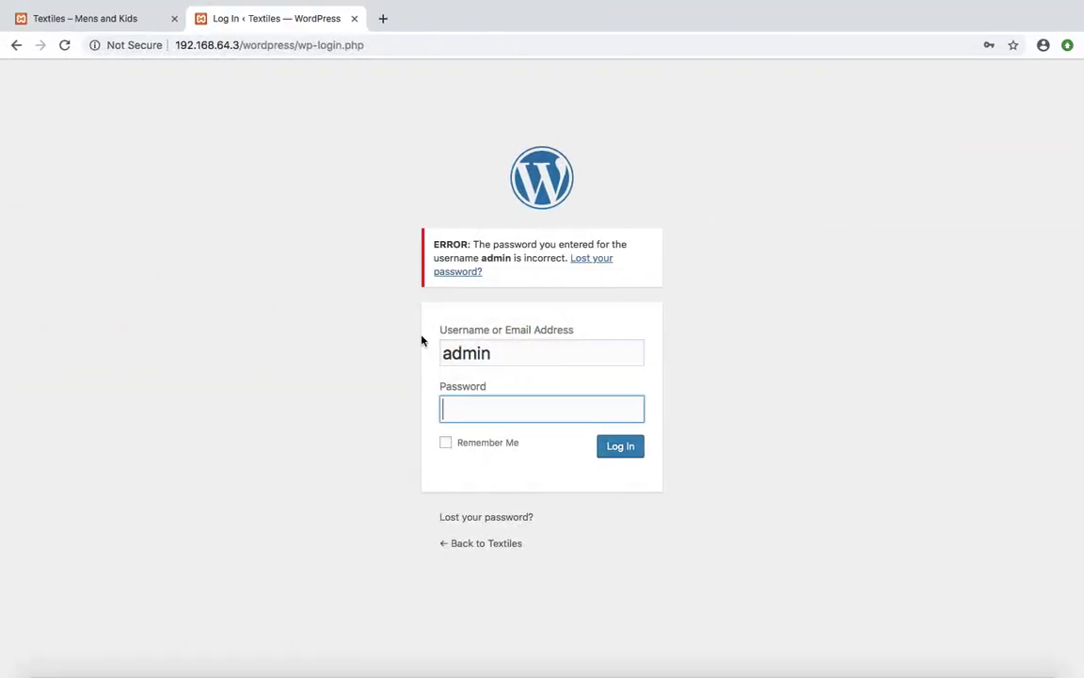
pyautogui.press('super+v')
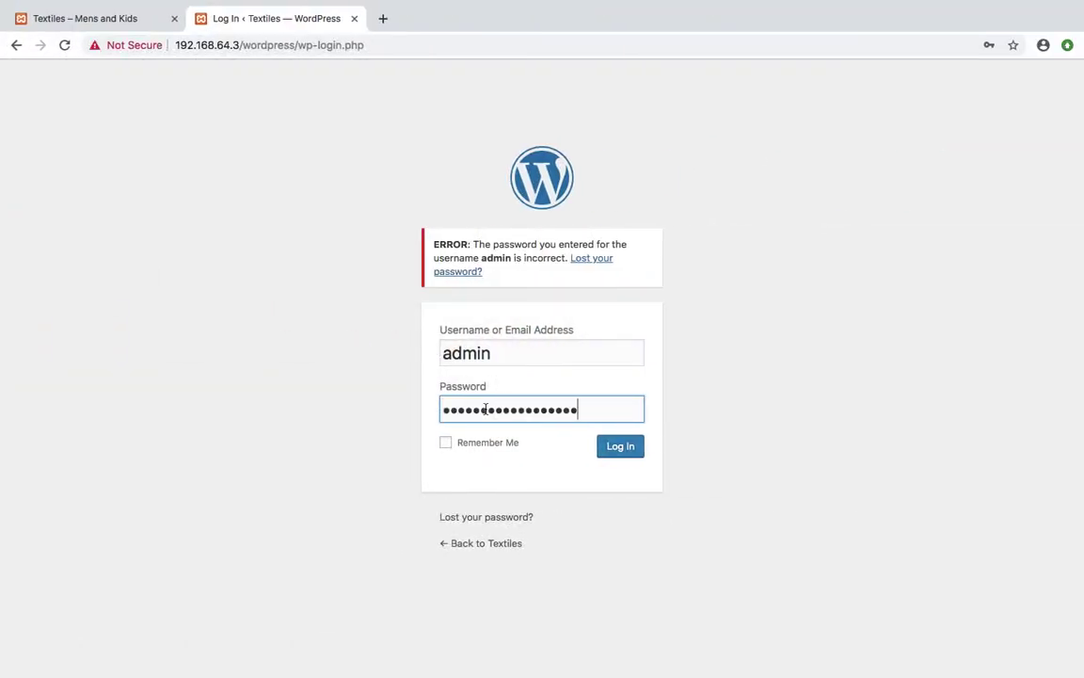
pyautogui.click(620, 450)
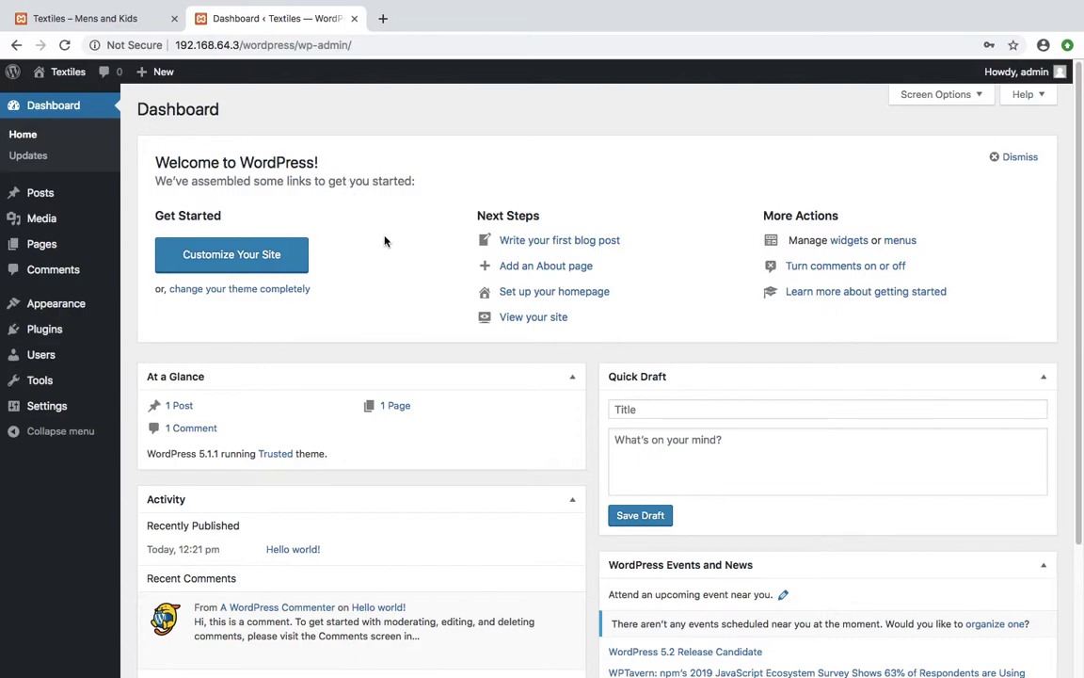
# Compare the public Textiles front page, from header to footer, with its WordPress admin dashboard
pyautogui.click(53, 18)
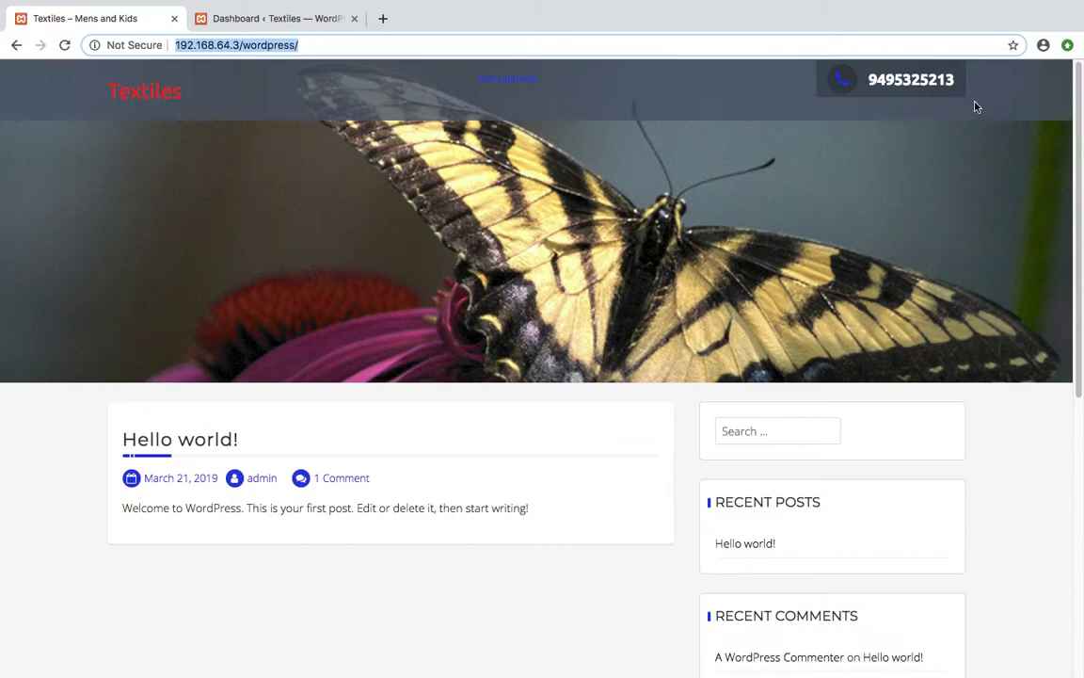
pyautogui.scroll(-10, 972, 165)
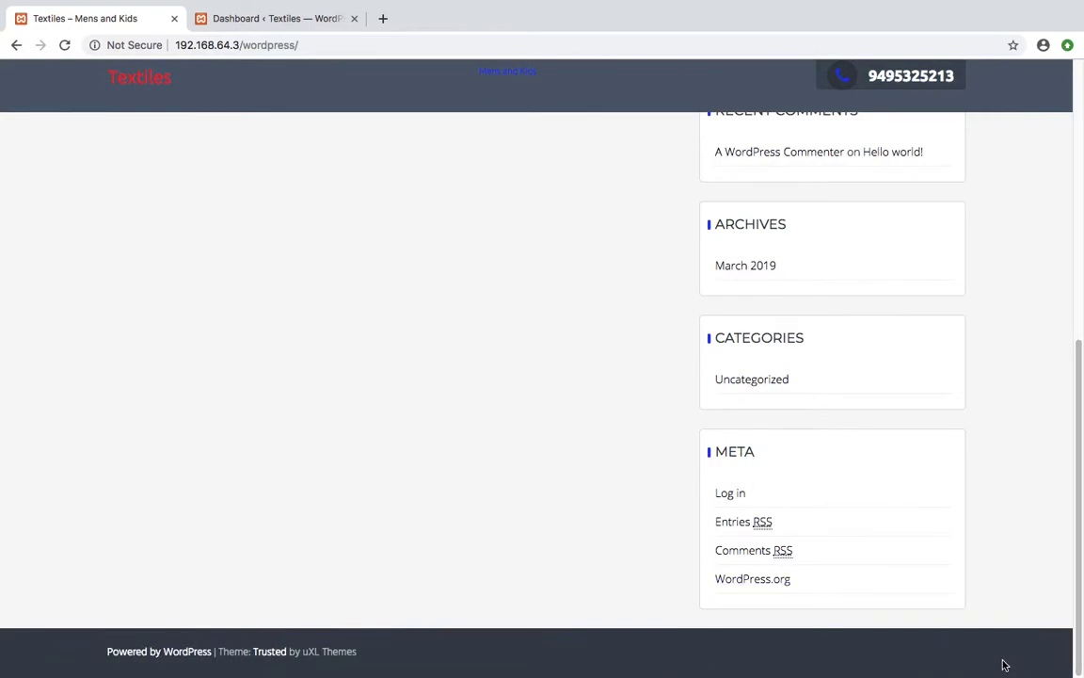
pyautogui.scroll(10, 1062, 313)
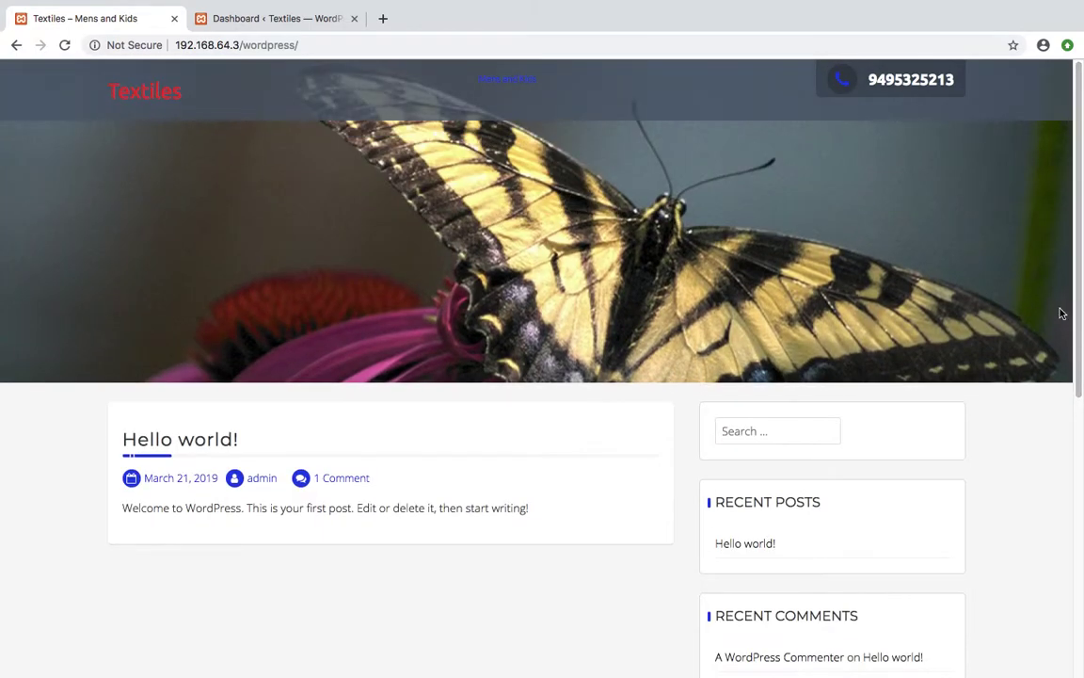
pyautogui.click(226, 17)
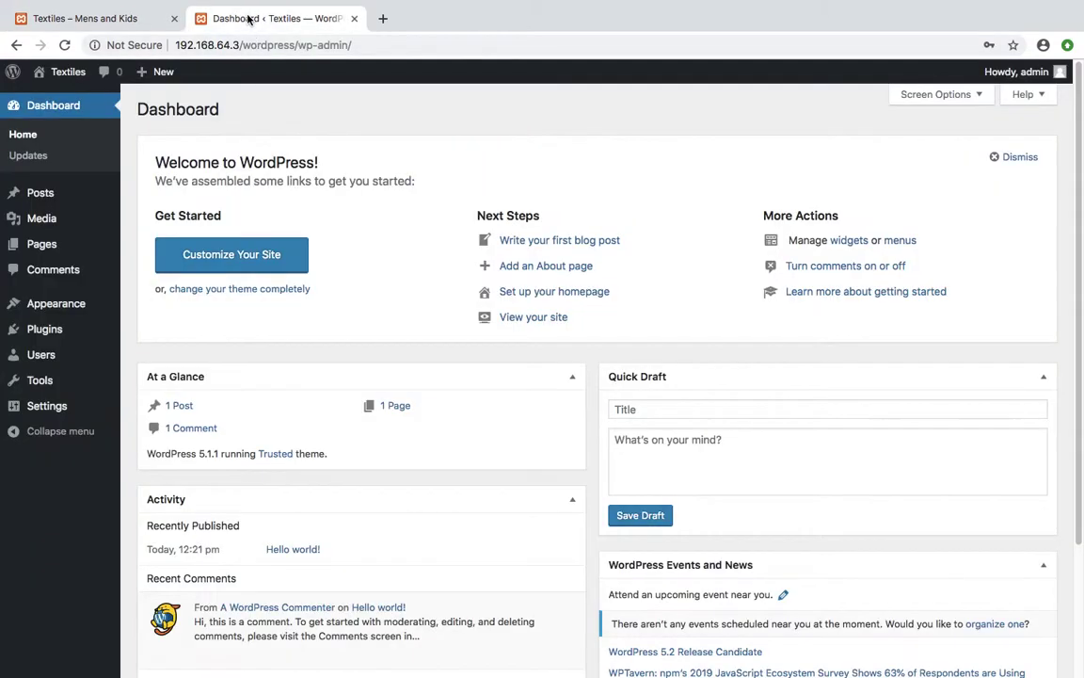
pyautogui.click(121, 24)
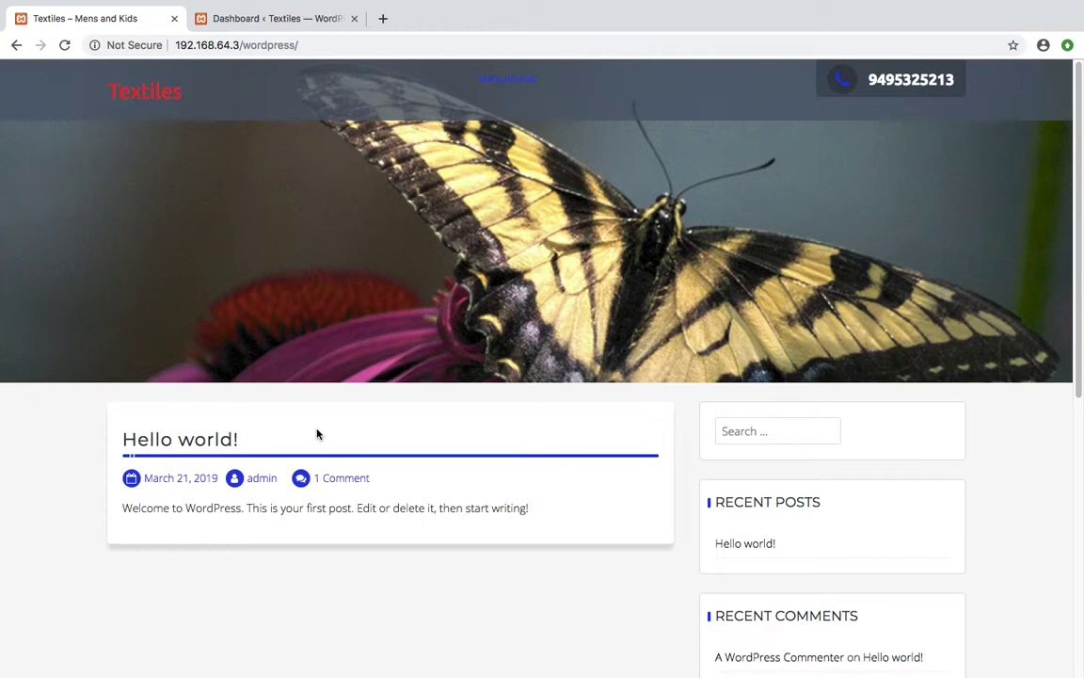
pyautogui.click(233, 22)
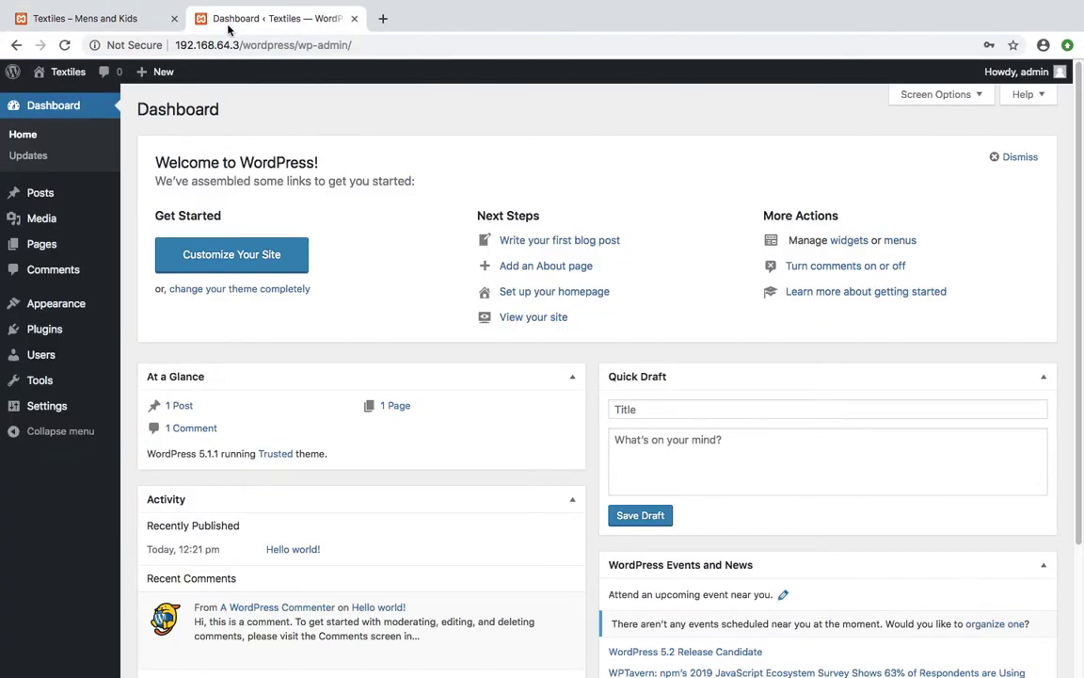
pyautogui.click(90, 26)
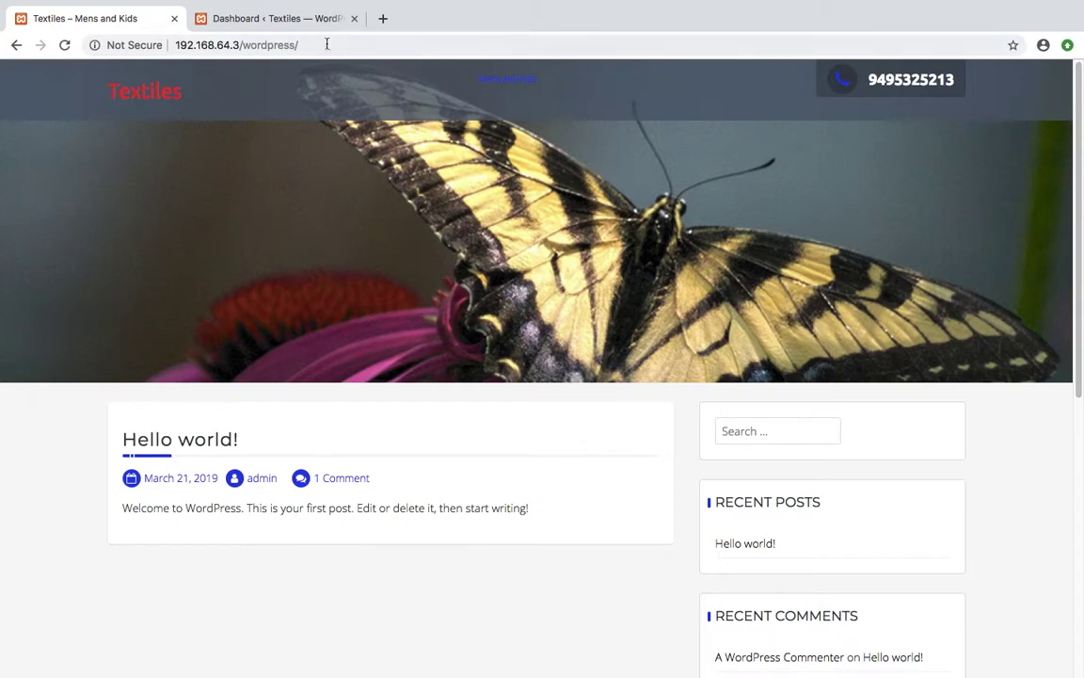
pyautogui.click(249, 19)
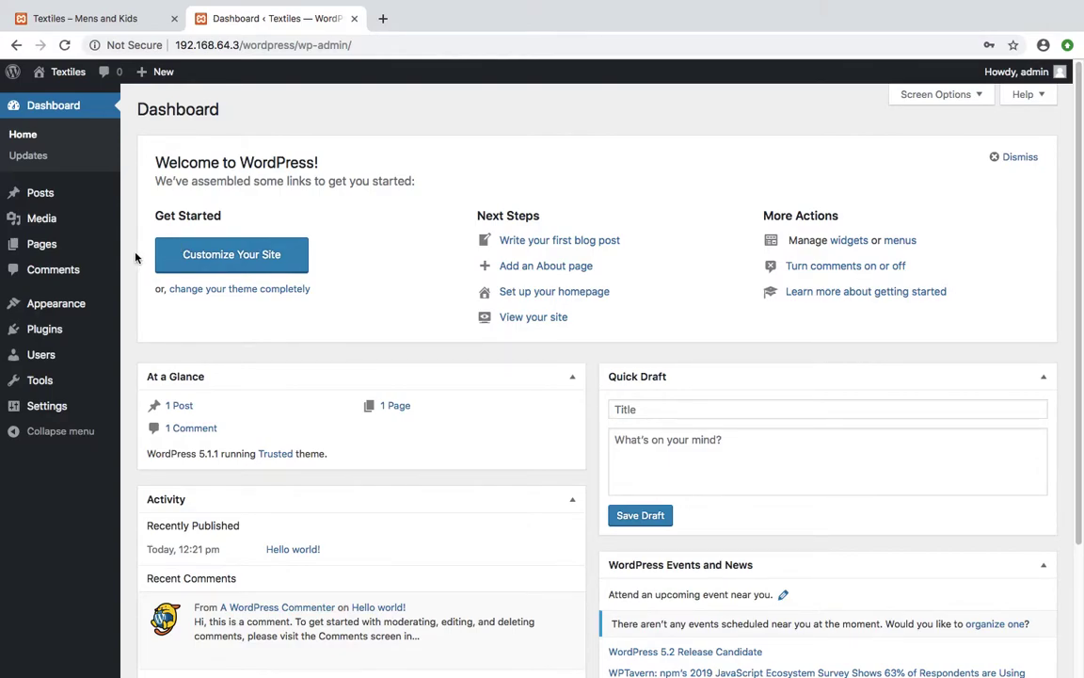
pyautogui.click(52, 21)
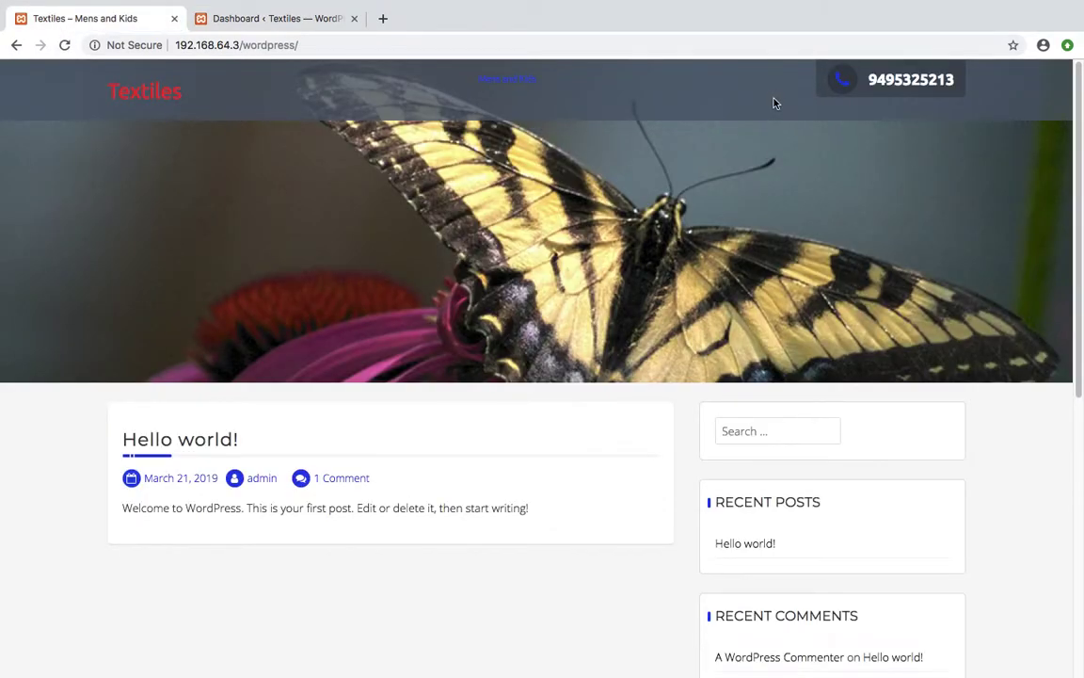
# Add a new page from the WordPress dashboard and title it "Home Page"
pyautogui.click(222, 28)
pyautogui.moveTo(41, 251)
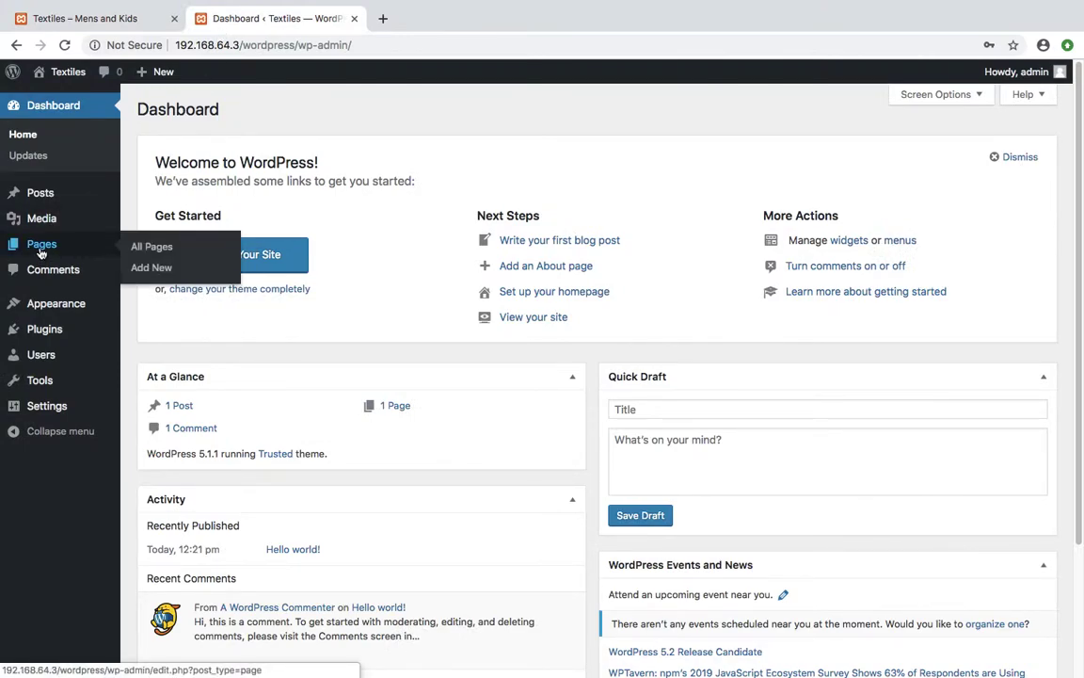
pyautogui.click(148, 271)
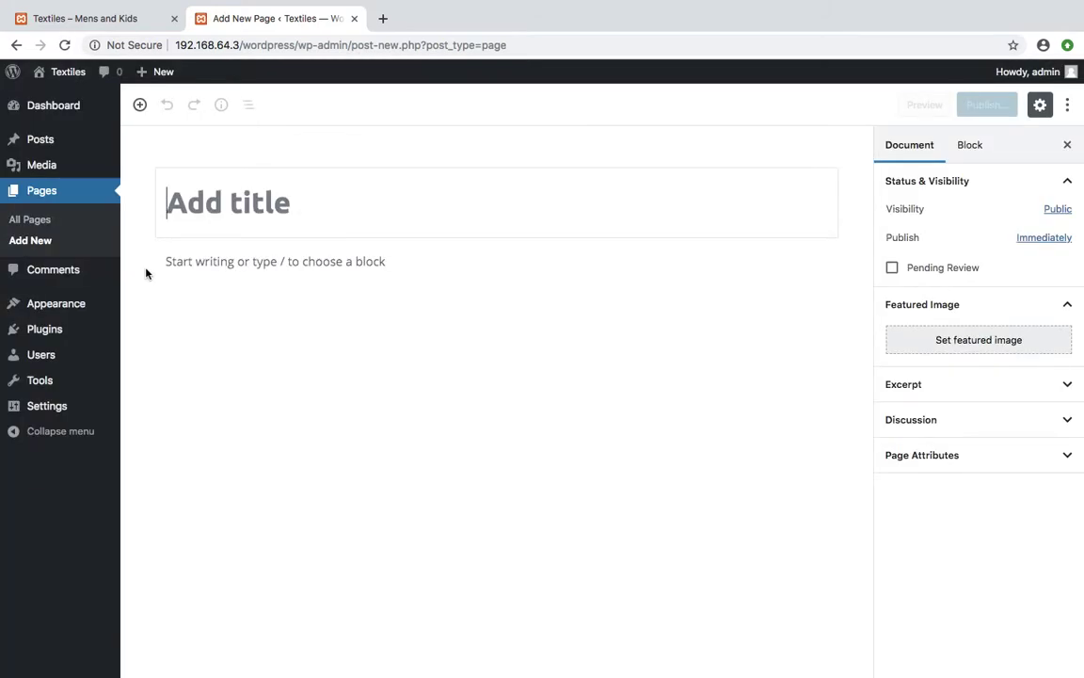
pyautogui.click(209, 209)
pyautogui.write('Home ')
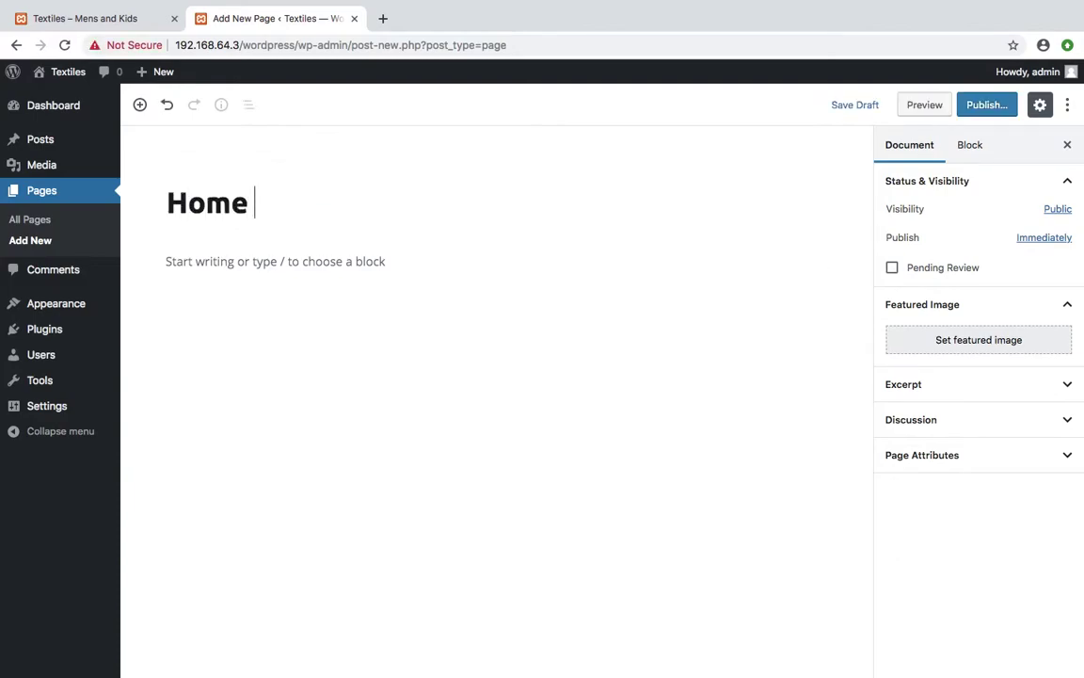
pyautogui.write('Page')
# Write "This is a home page" as the body paragraph below the page title
pyautogui.click(236, 269)
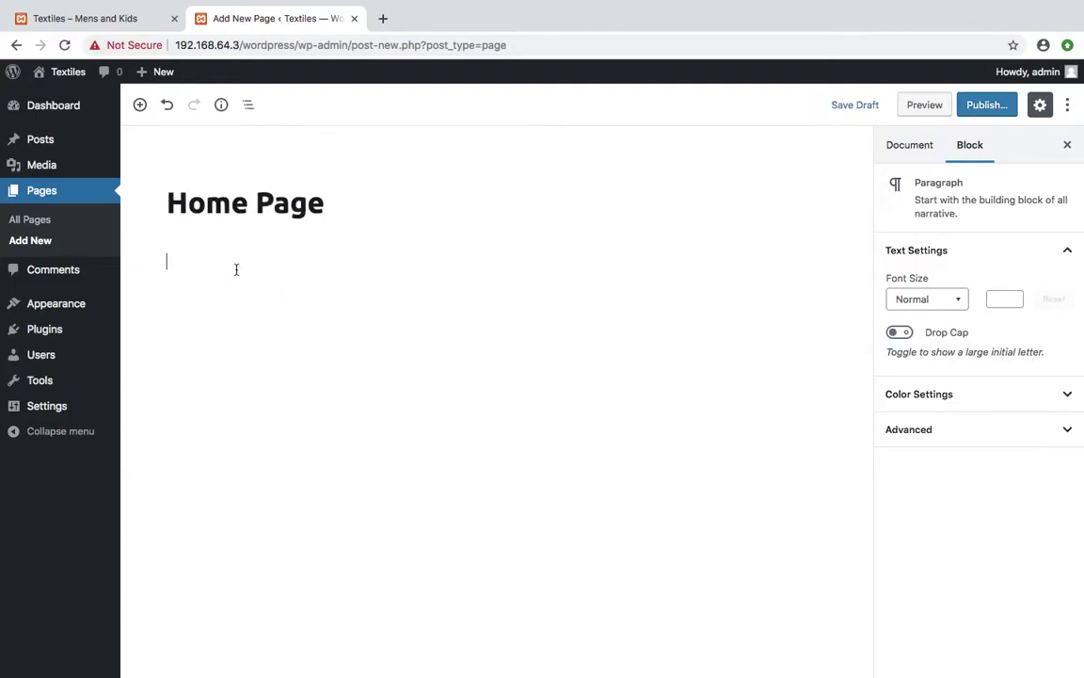
pyautogui.write('This a')
pyautogui.press('BackSpace')
pyautogui.press('BackSpace')
pyautogui.write('is a home page')
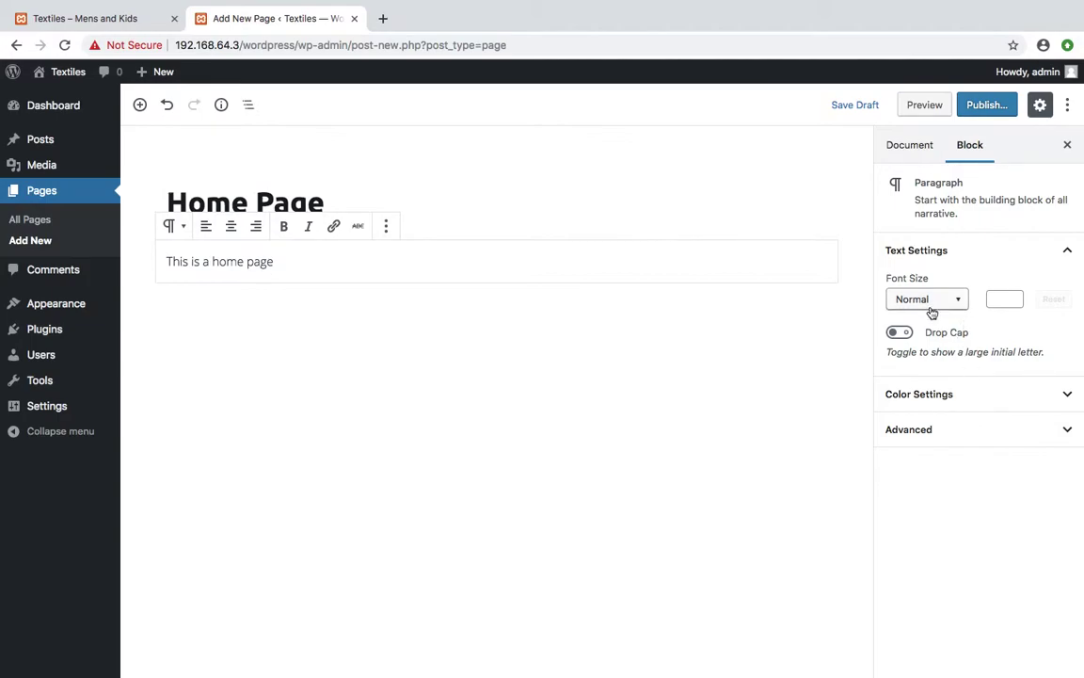
# Examine the paragraph's color and advanced settings and the page's publish date options
pyautogui.click(937, 400)
pyautogui.click(923, 400)
pyautogui.click(929, 433)
pyautogui.click(929, 431)
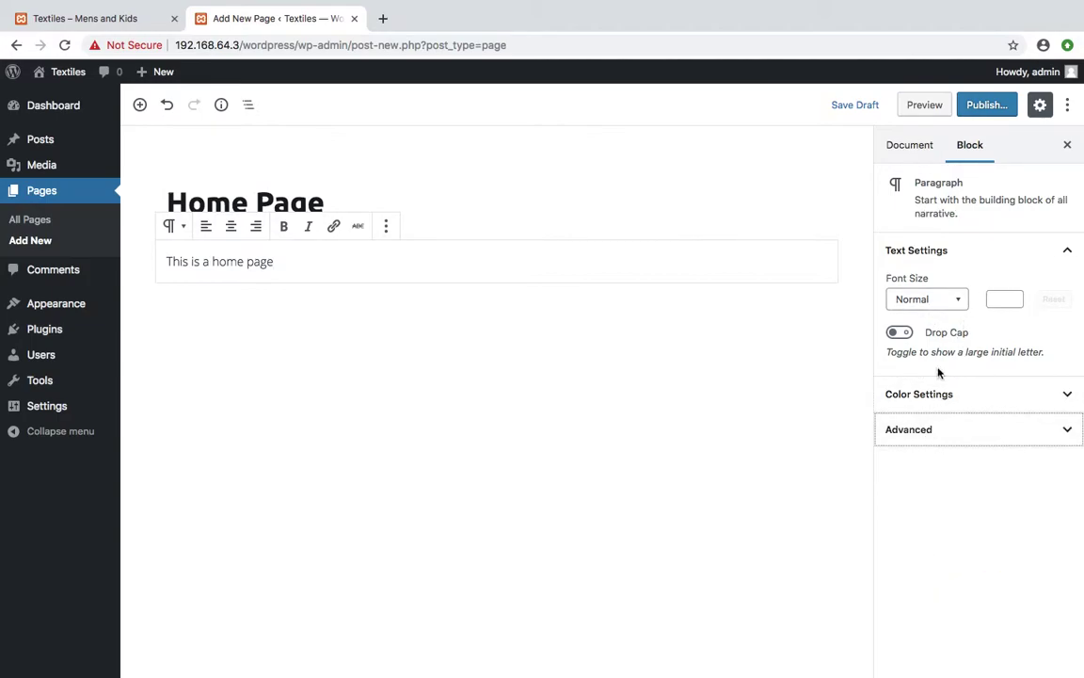
pyautogui.click(910, 146)
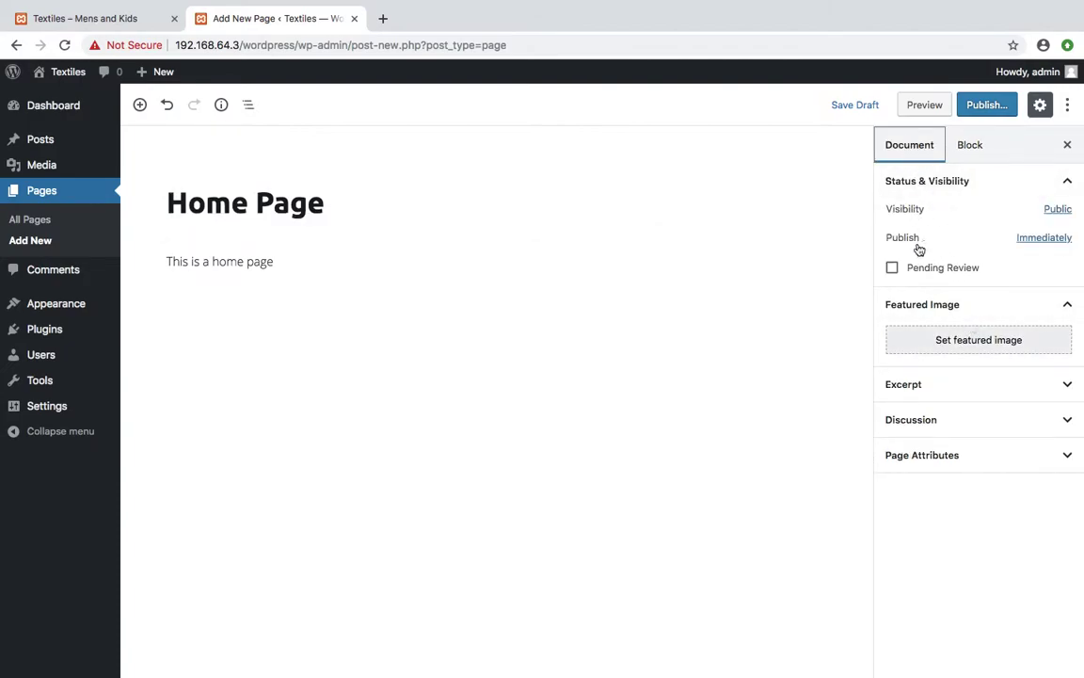
pyautogui.click(1061, 243)
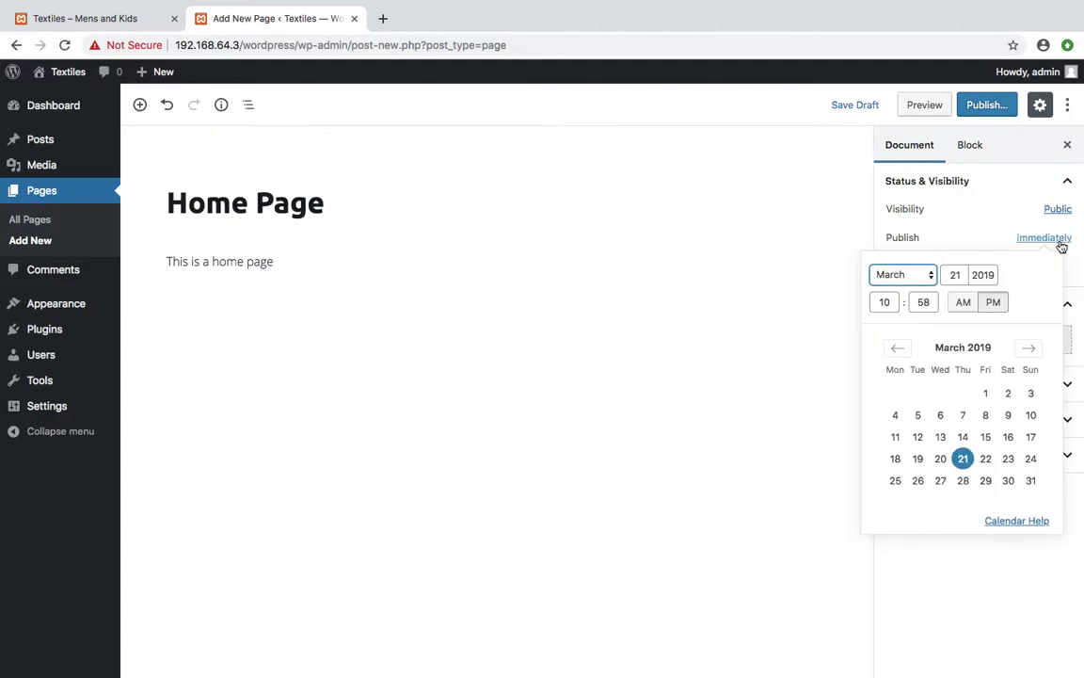
pyautogui.click(1005, 218)
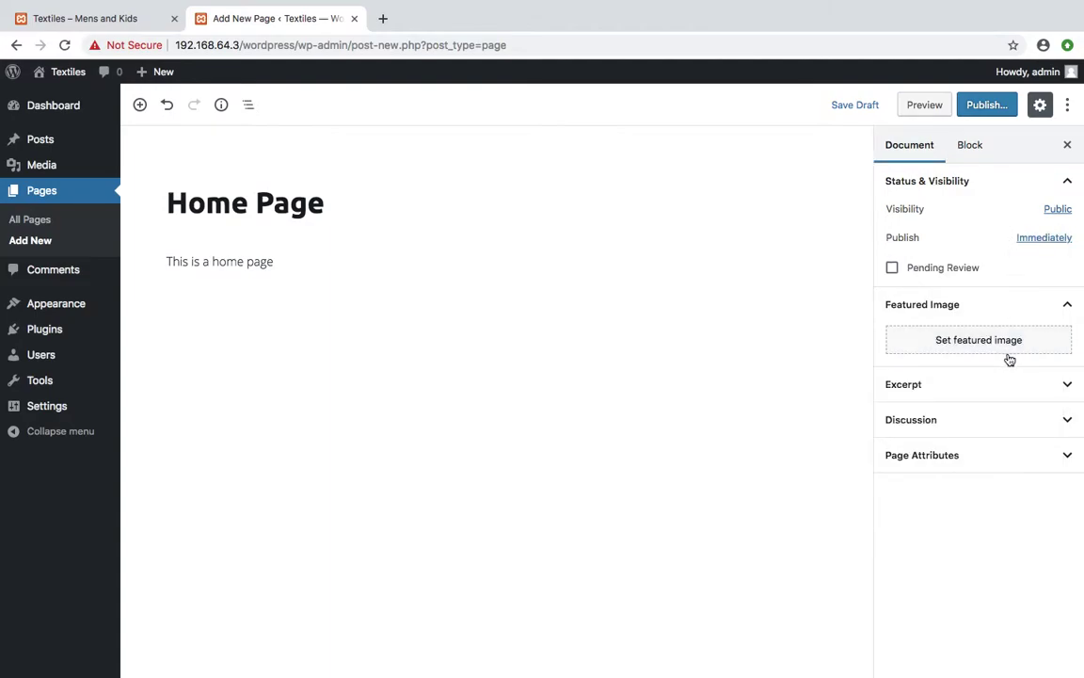
# Publish the Home Page and open its public address, 192.168.64.3/wordpress/home-page/, in a new tab
pyautogui.click(970, 107)
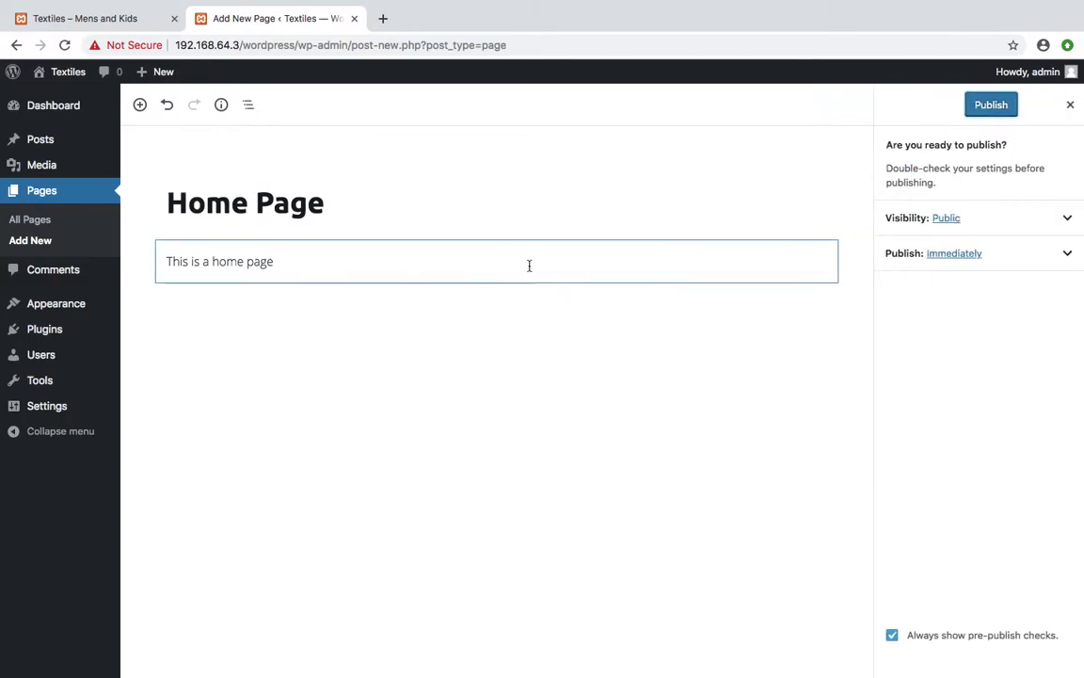
pyautogui.click(980, 109)
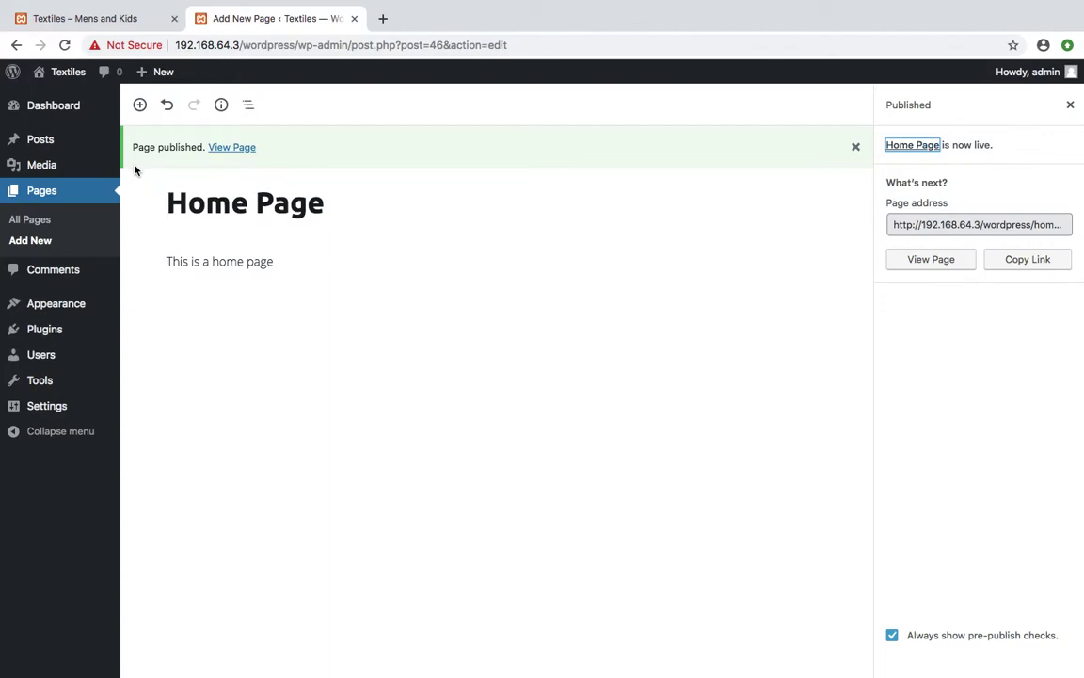
pyautogui.moveTo(896, 225); pyautogui.dragTo(1080, 226)
pyautogui.rightClick(1018, 225)
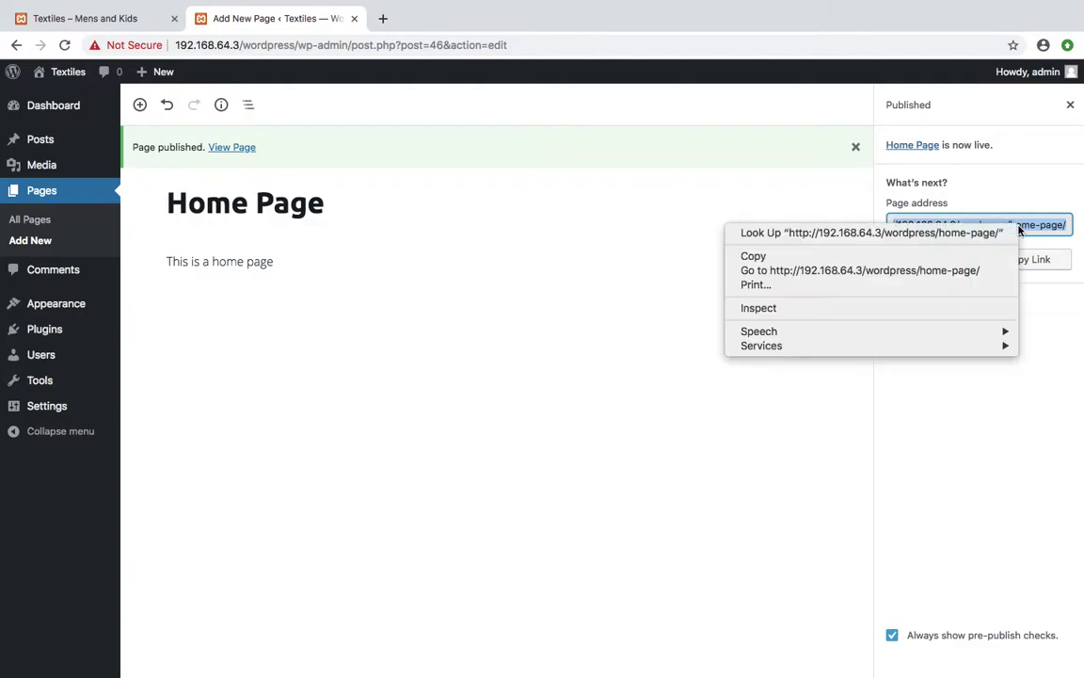
pyautogui.click(832, 272)
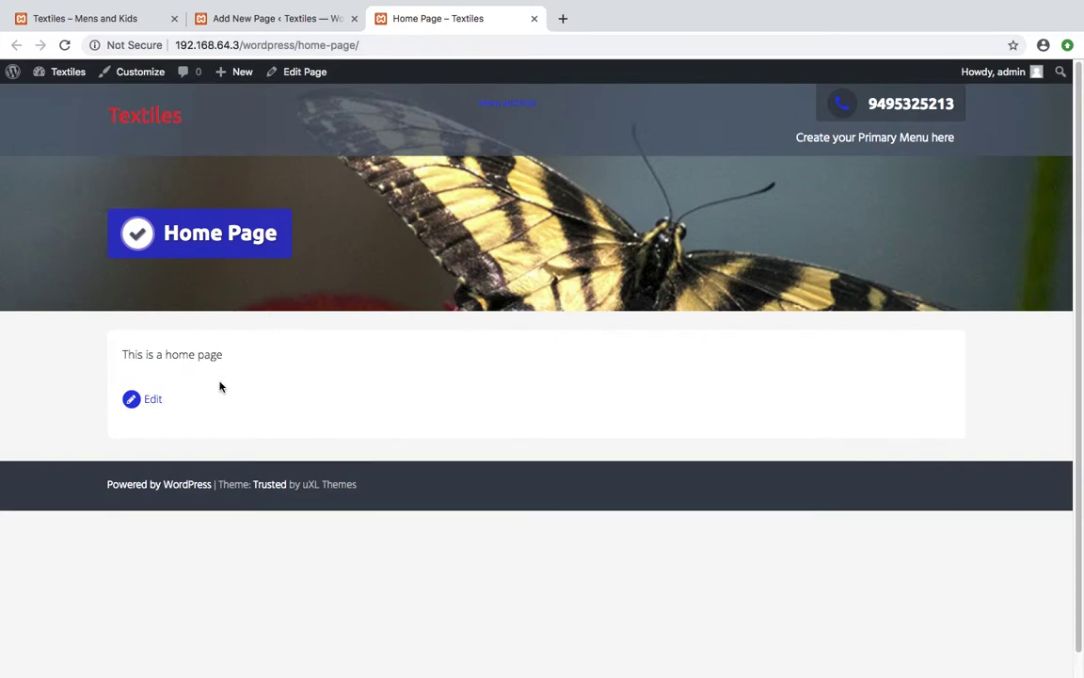
# Shorten the published page's address to 192.168.64.3/wordpress/ and open the site's front page
pyautogui.moveTo(297, 45); pyautogui.dragTo(314, 106)
pyautogui.click(278, 19)
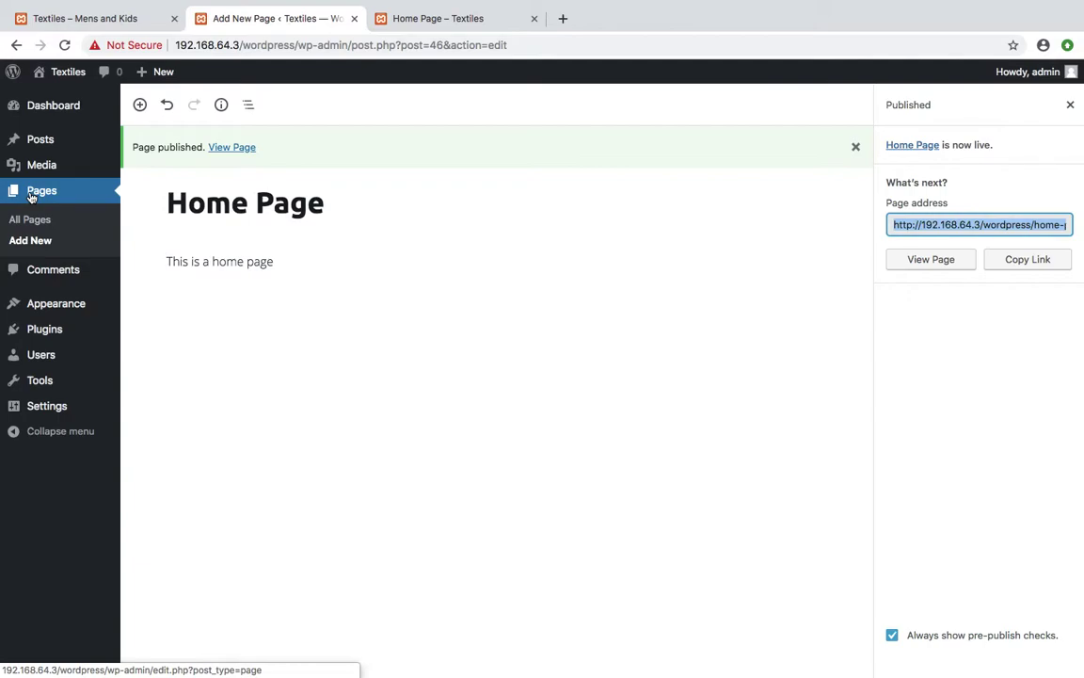
pyautogui.click(410, 6)
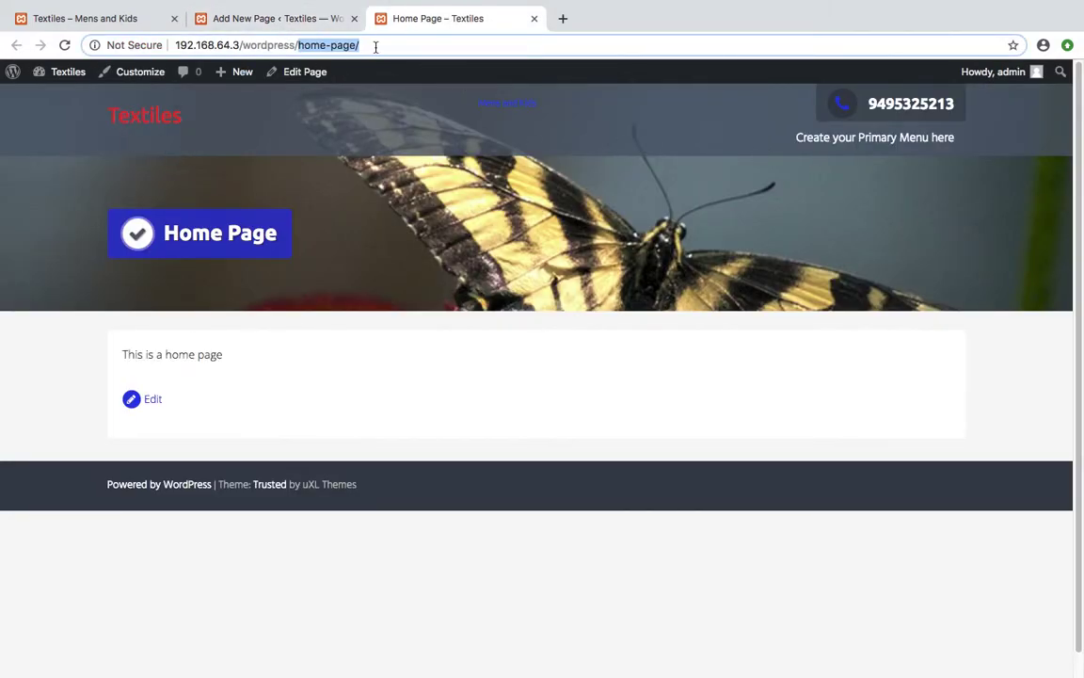
pyautogui.press('BackSpace')
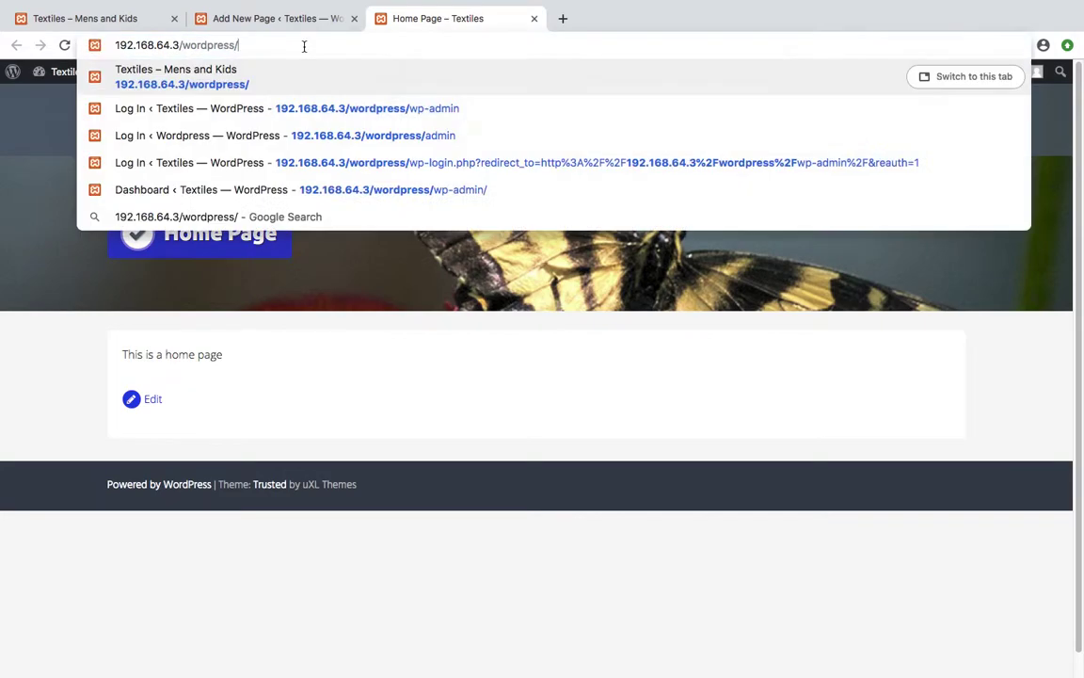
pyautogui.press('Return')
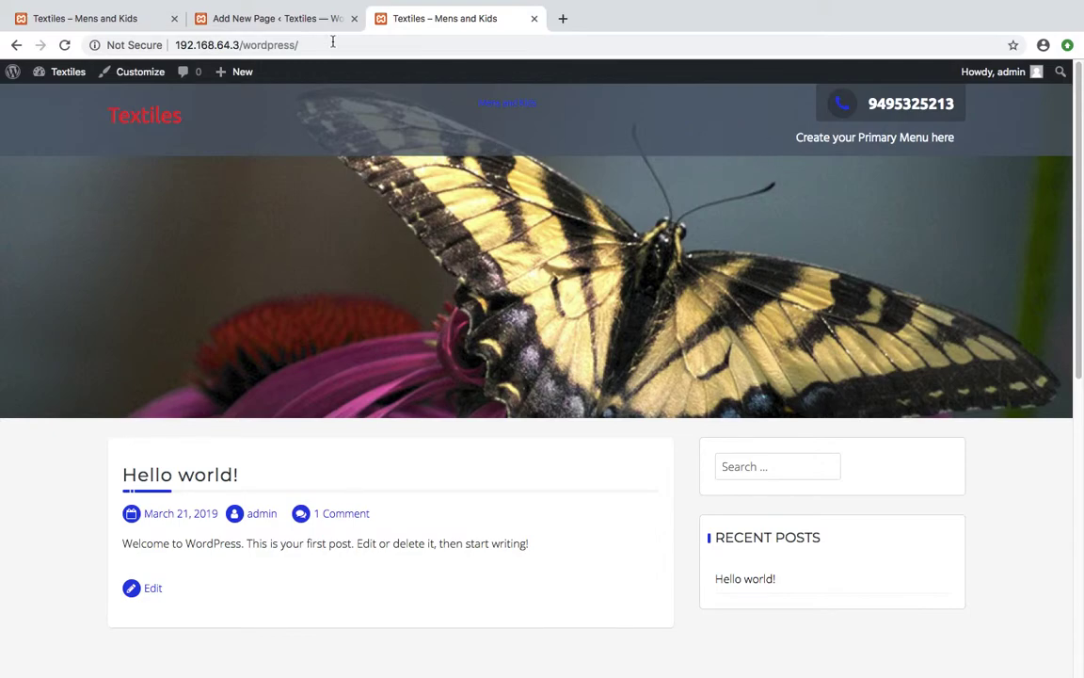
# Create a new navigation menu named "main-menu" in the Textiles site's admin
pyautogui.click(235, 18)
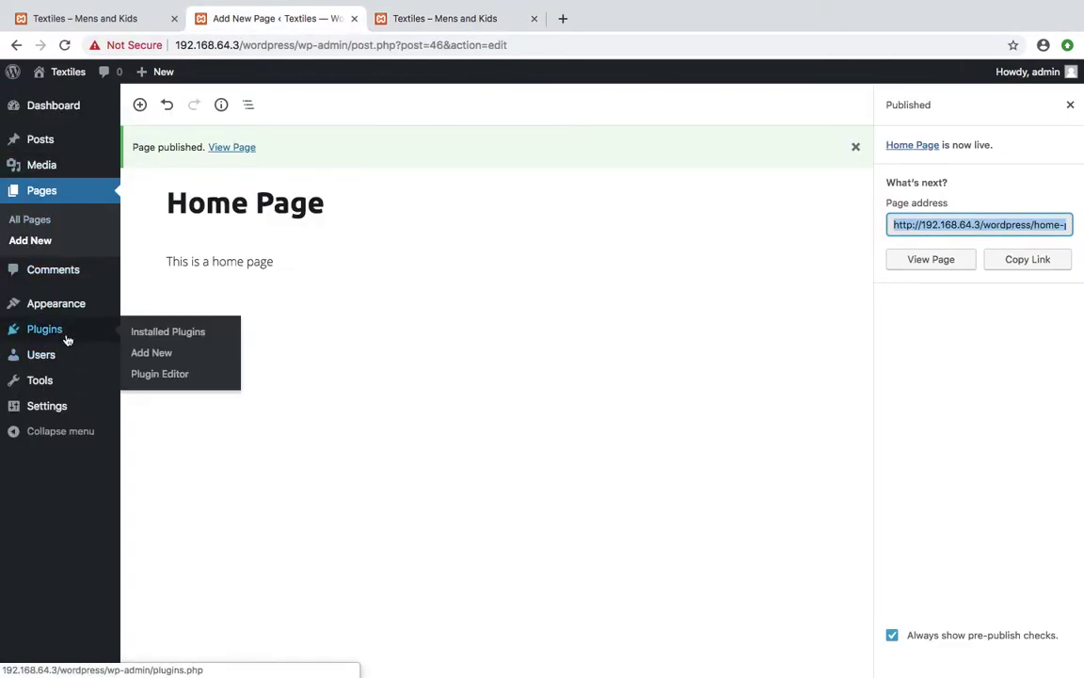
pyautogui.moveTo(54, 309)
pyautogui.click(54, 309)
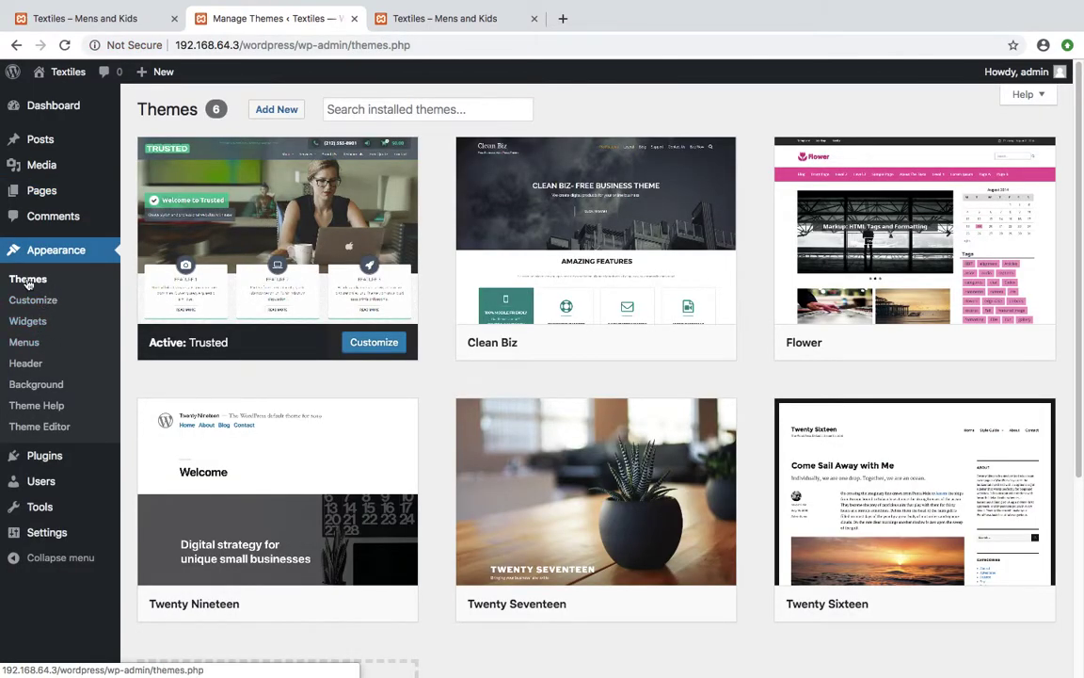
pyautogui.click(30, 346)
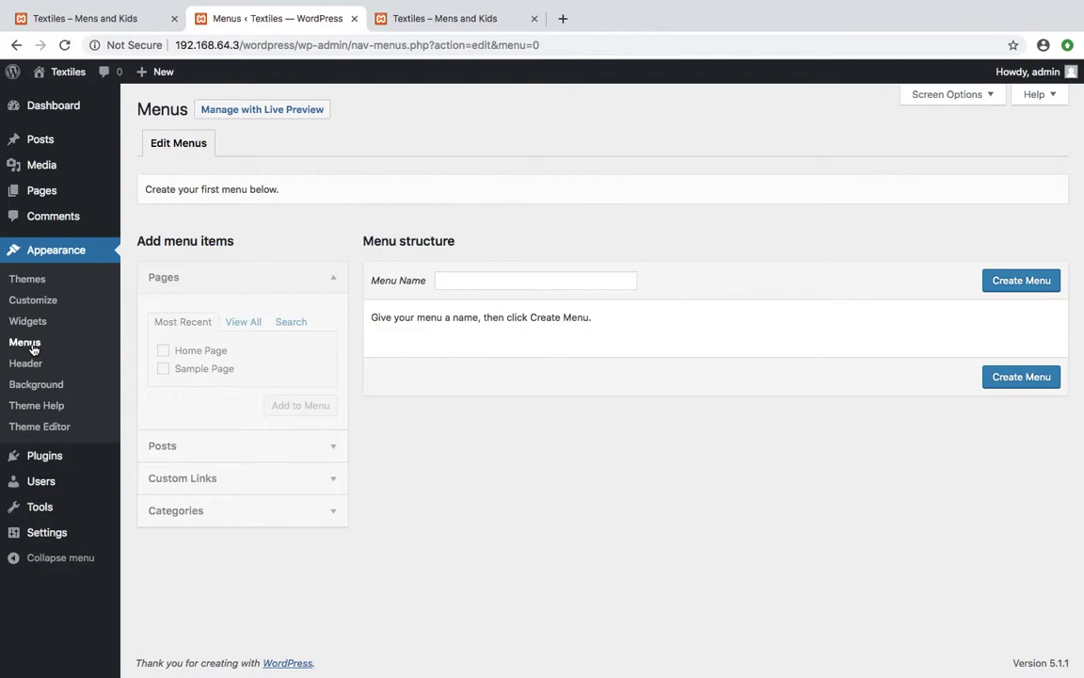
pyautogui.click(468, 280)
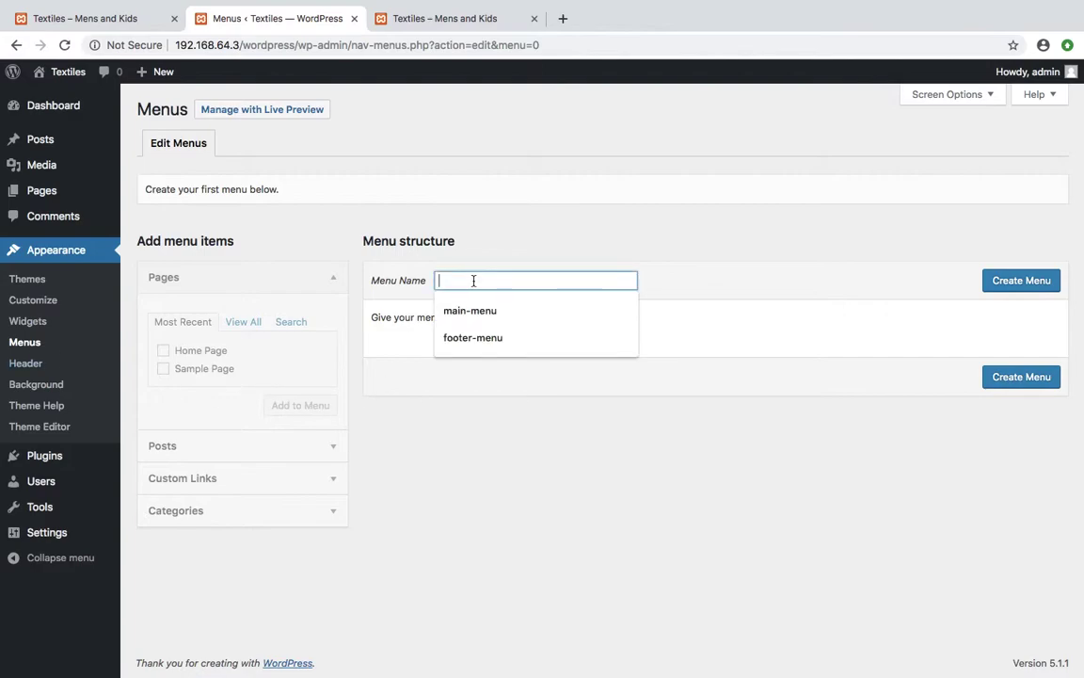
pyautogui.click(480, 311)
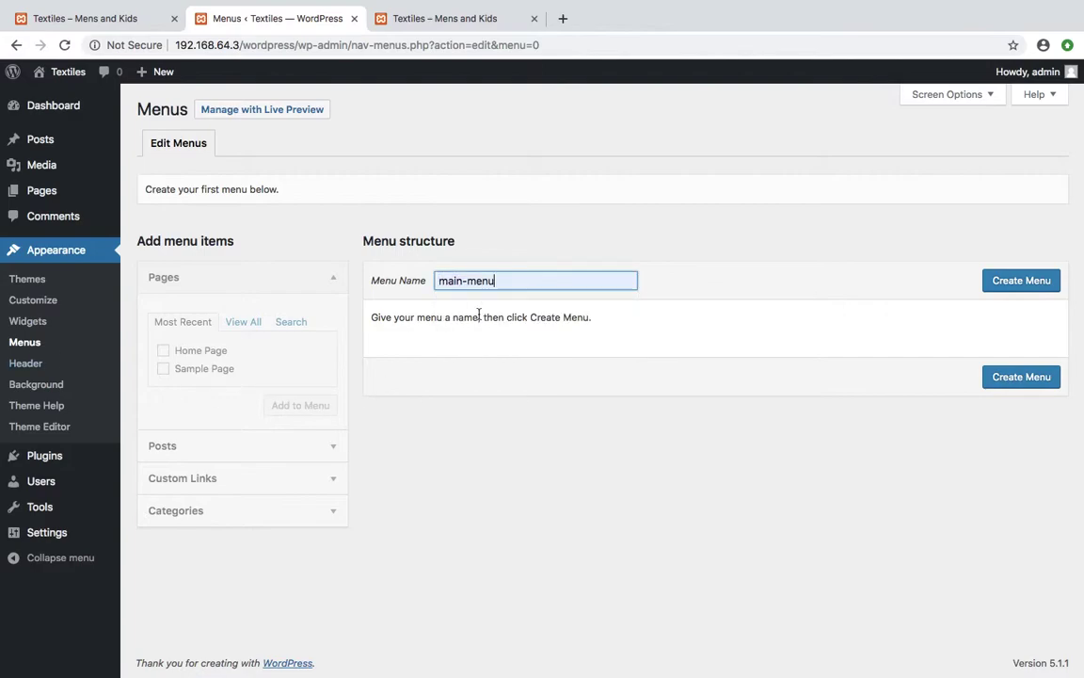
pyautogui.click(1020, 283)
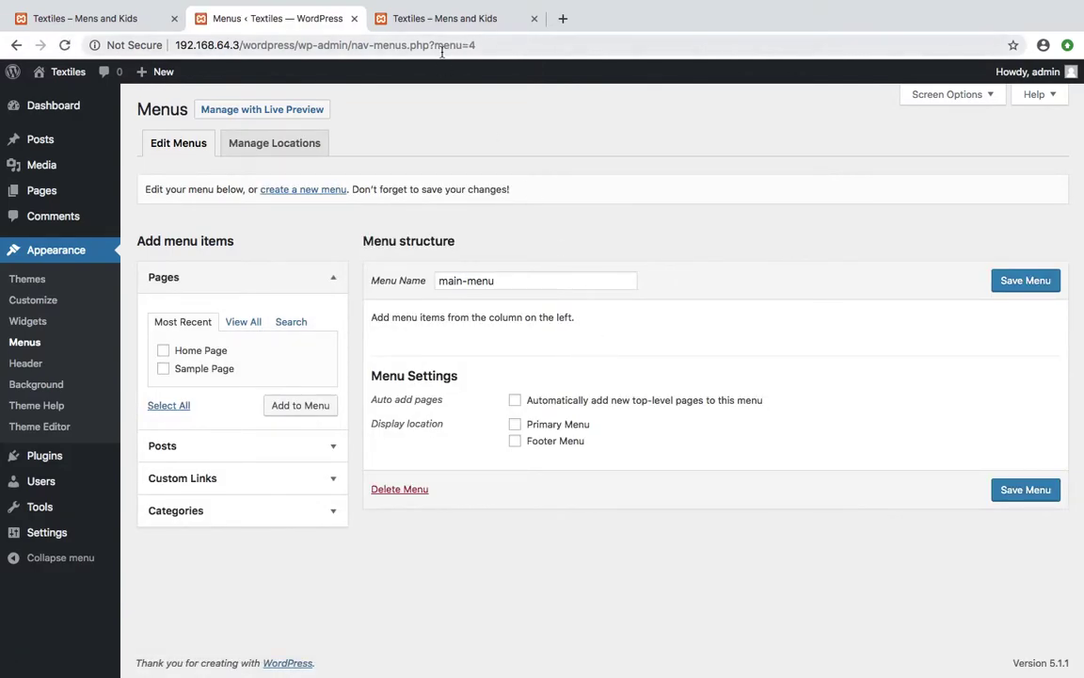
# Check the primary menu area in the site's header, and review the Menu Settings of main-menu
pyautogui.click(419, 16)
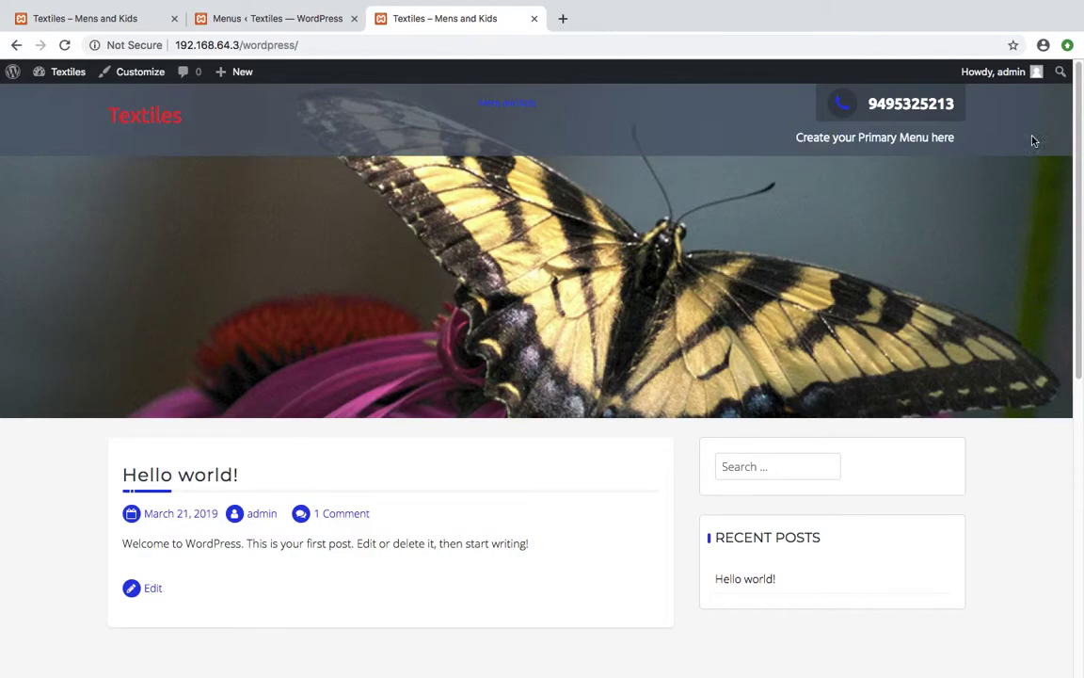
pyautogui.click(268, 18)
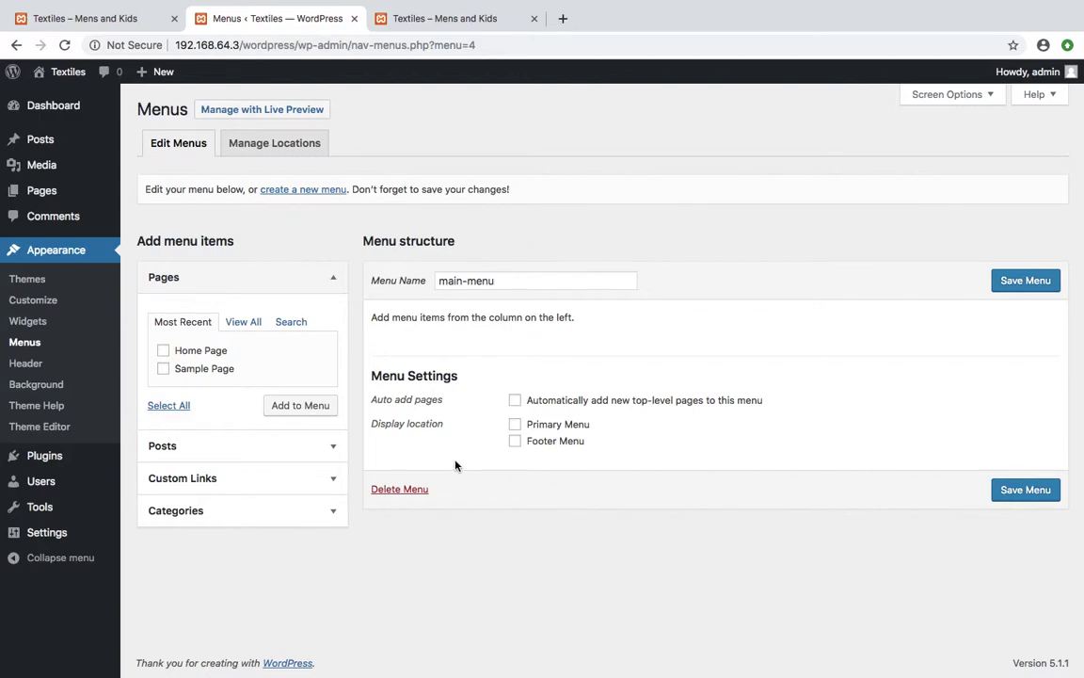
pyautogui.moveTo(464, 384); pyautogui.dragTo(370, 376)
pyautogui.click(448, 410)
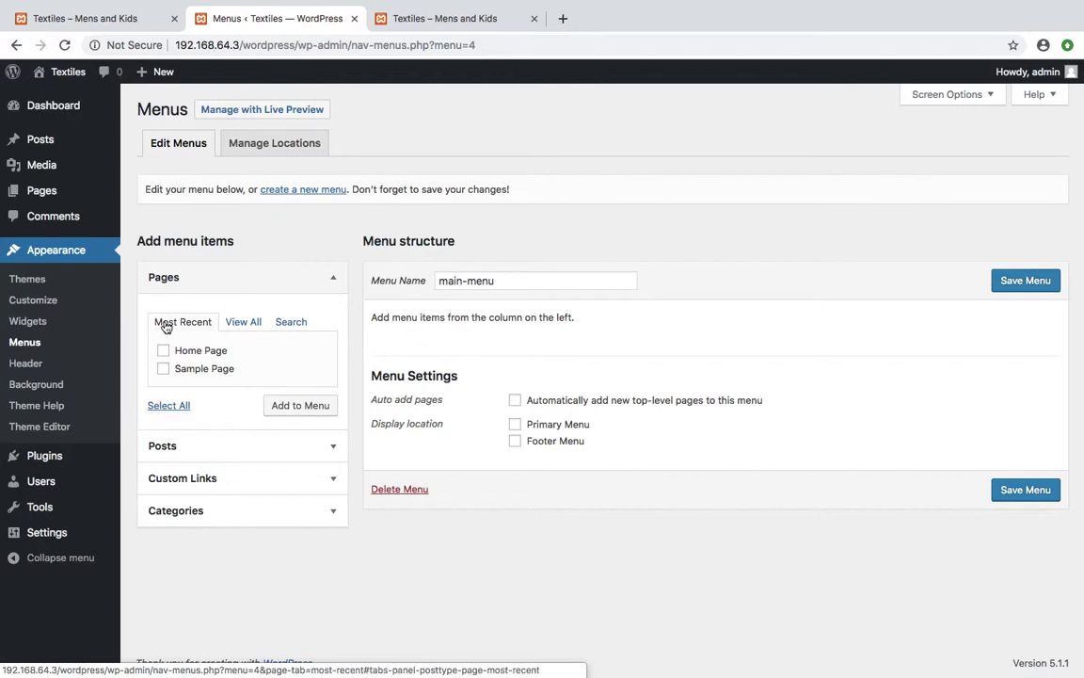
# Browse the available pages and add Home Page from the most recent ones to main-menu
pyautogui.click(241, 323)
pyautogui.click(284, 326)
pyautogui.click(242, 322)
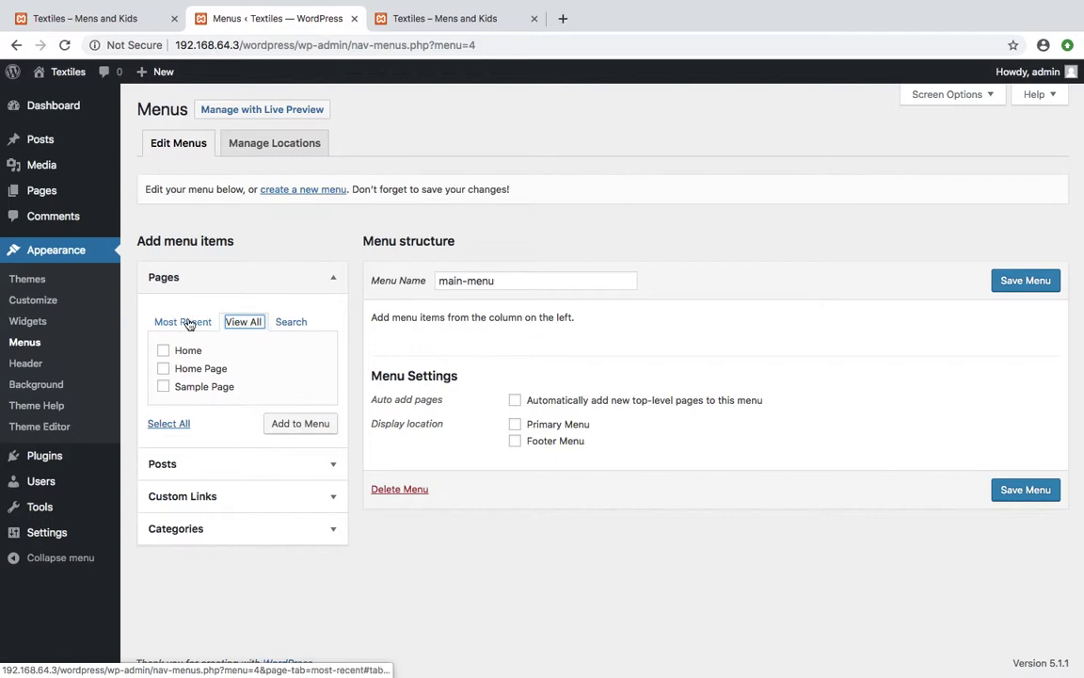
pyautogui.click(187, 323)
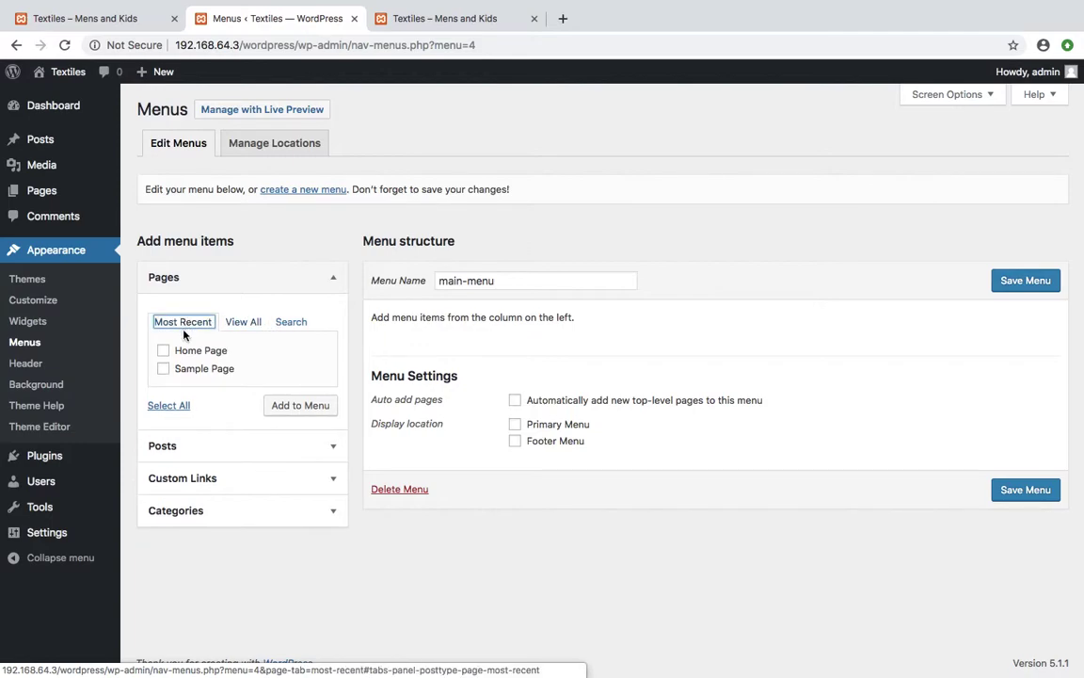
pyautogui.click(164, 351)
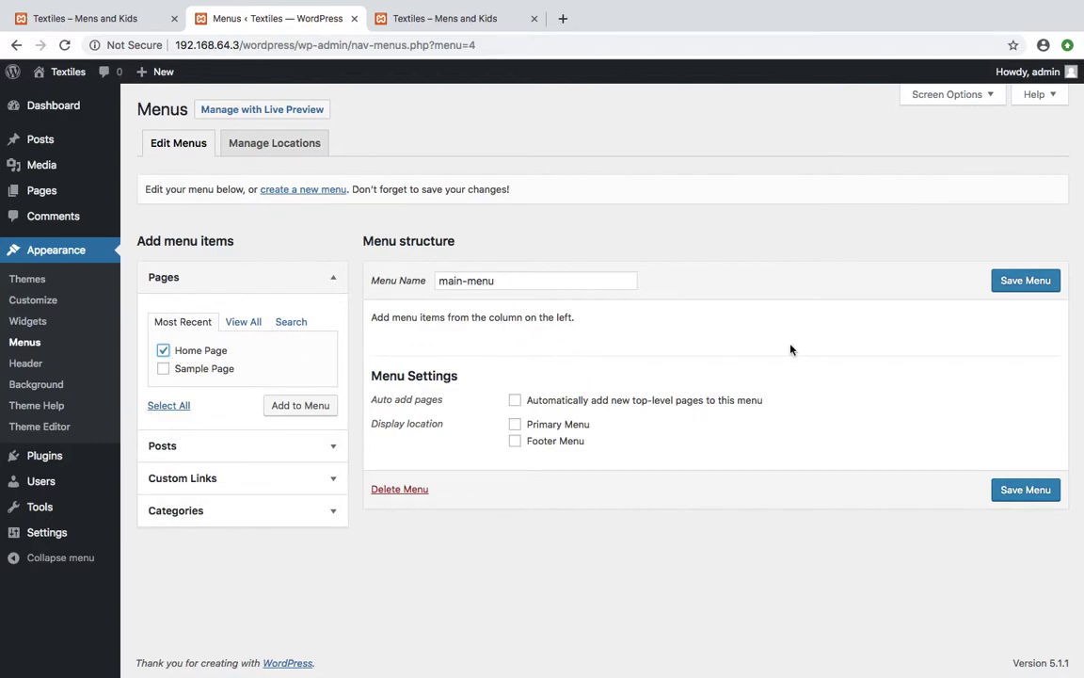
pyautogui.click(302, 407)
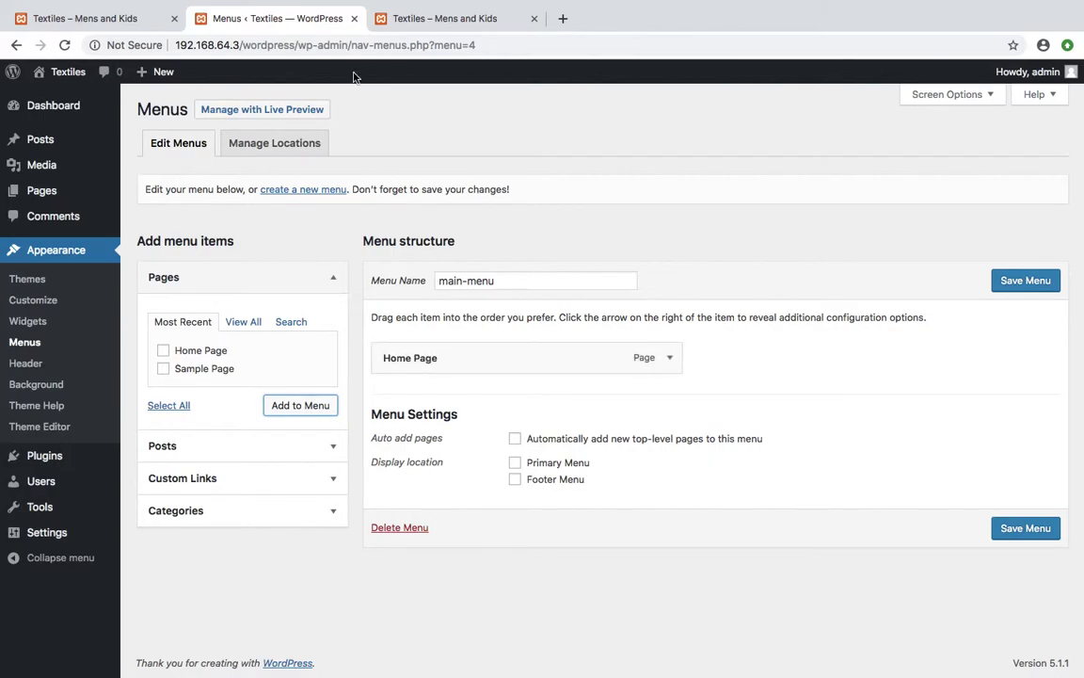
# Compare the primary menu placeholder in the front page header with the structure of main-menu
pyautogui.click(381, 21)
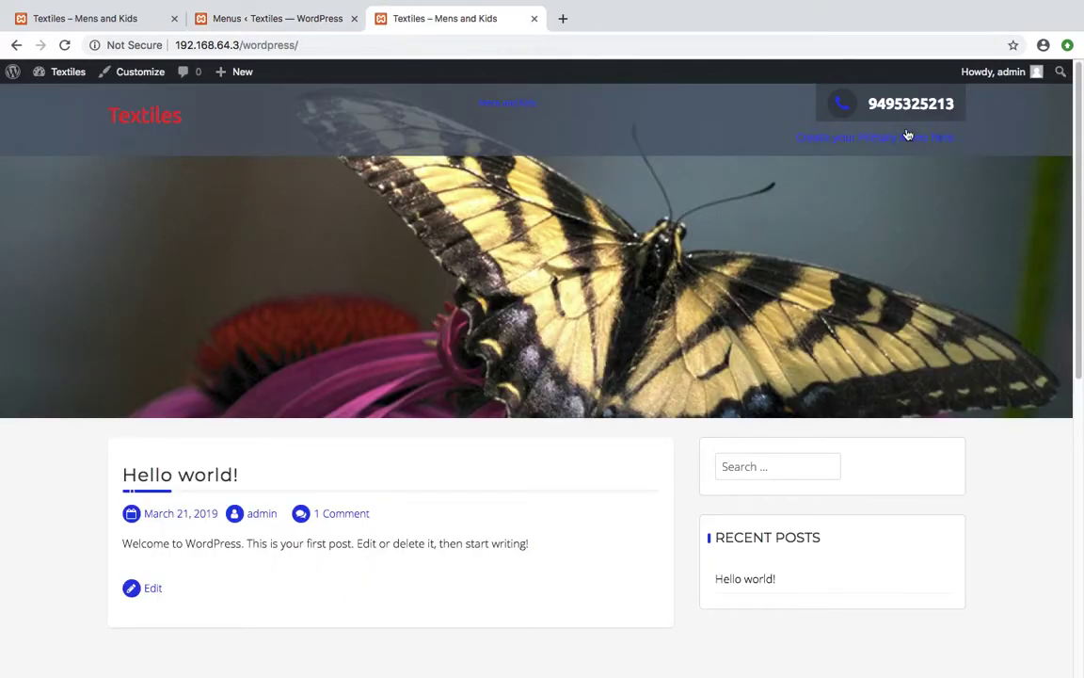
pyautogui.click(268, 19)
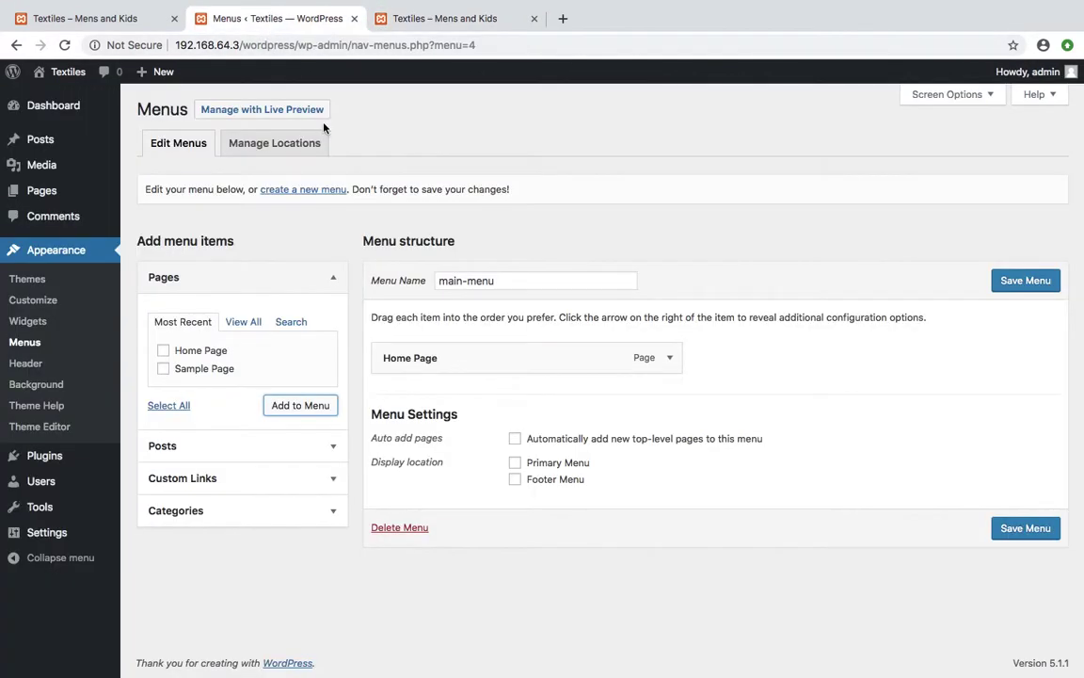
pyautogui.click(431, 23)
pyautogui.click(293, 25)
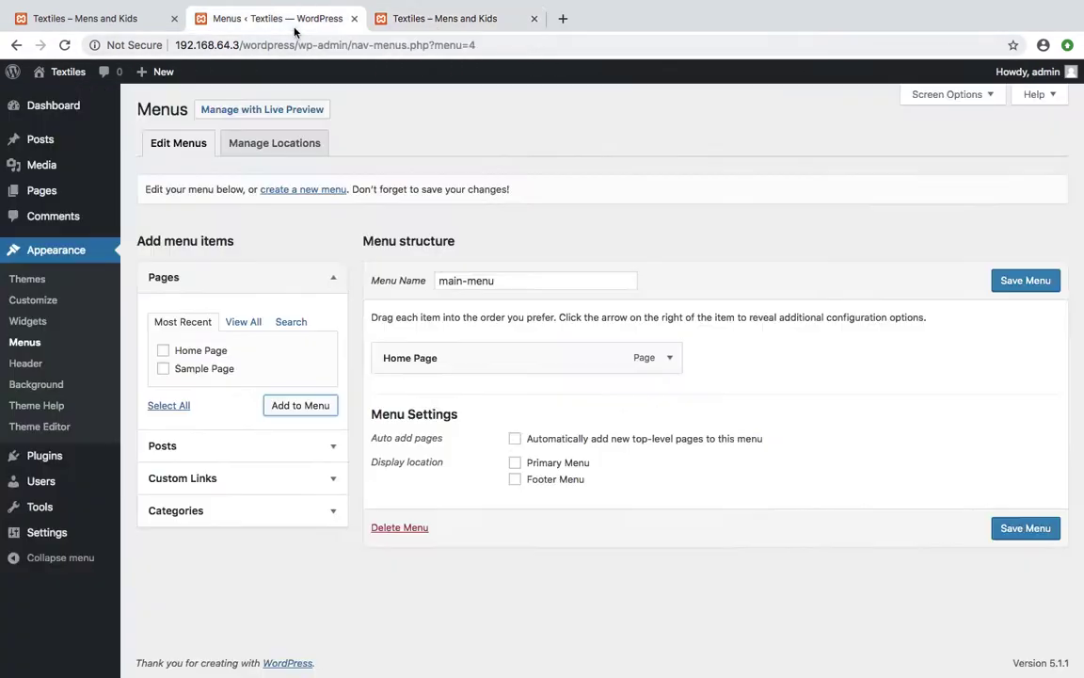
# Review the navigation label of the Home Page menu item, keeping it as "Home Page", and save main-menu
pyautogui.click(670, 358)
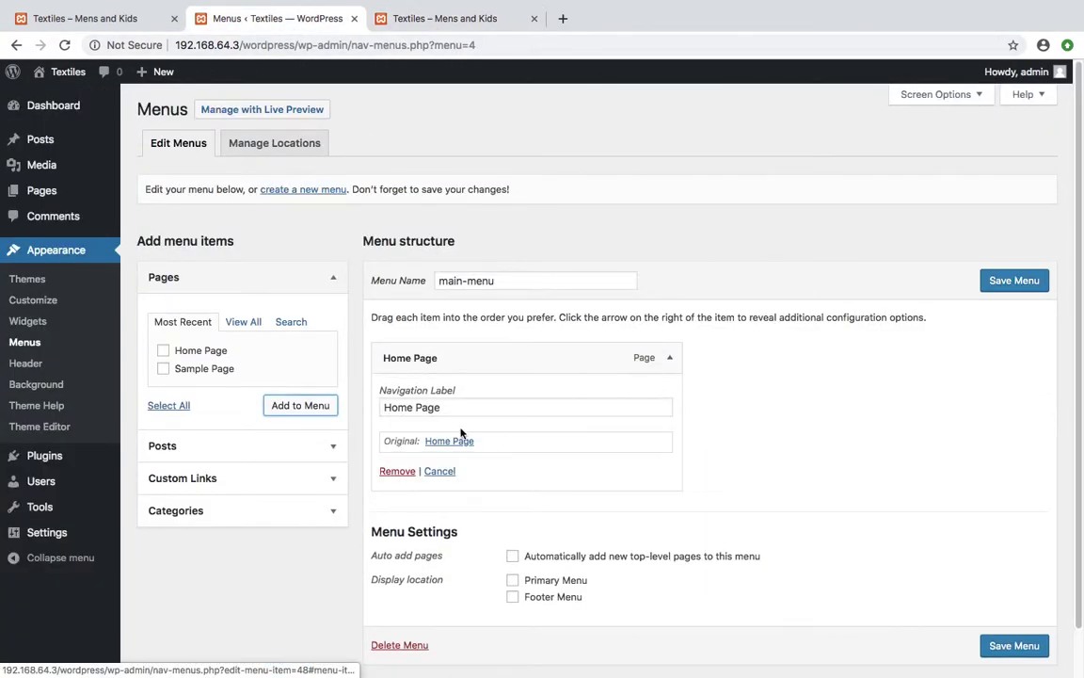
pyautogui.click(435, 406)
pyautogui.moveTo(439, 407); pyautogui.dragTo(375, 416)
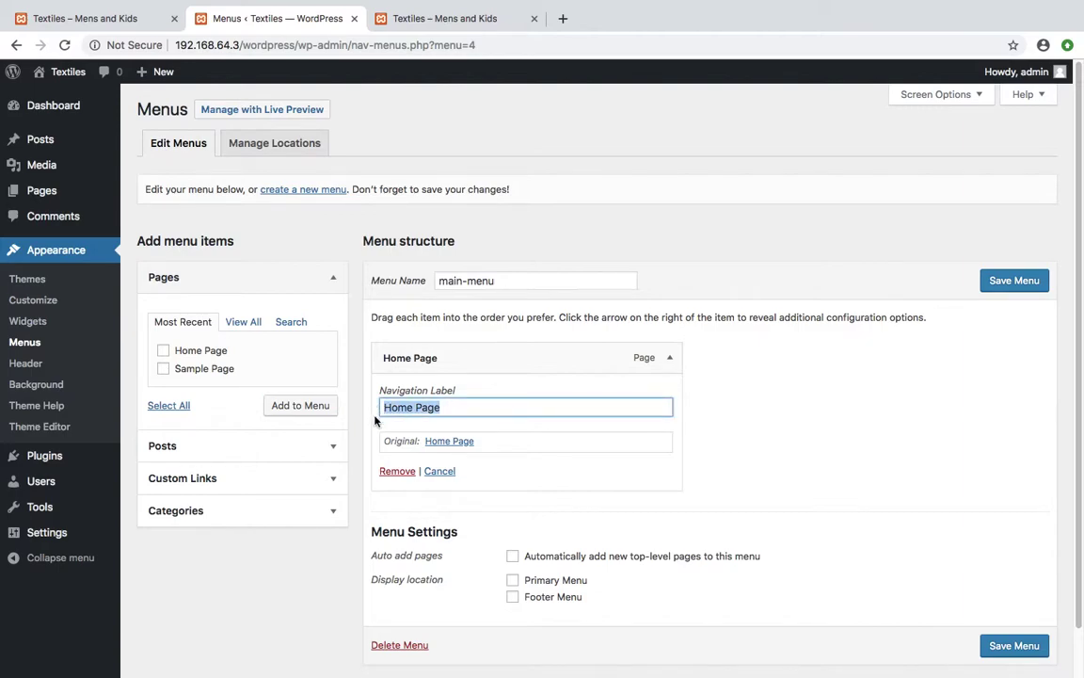
pyautogui.click(440, 407)
pyautogui.write('link')
pyautogui.click(1014, 280)
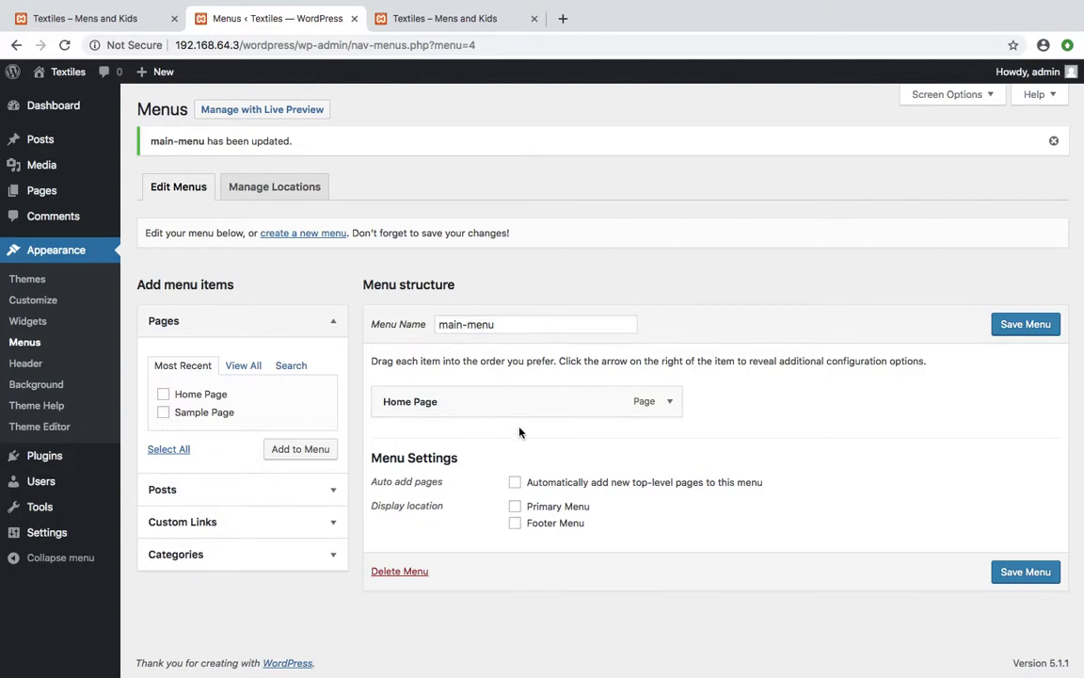
# Reload the site's front page to check its header for the saved menu, and return to the menu editor
pyautogui.click(374, 11)
pyautogui.click(64, 44)
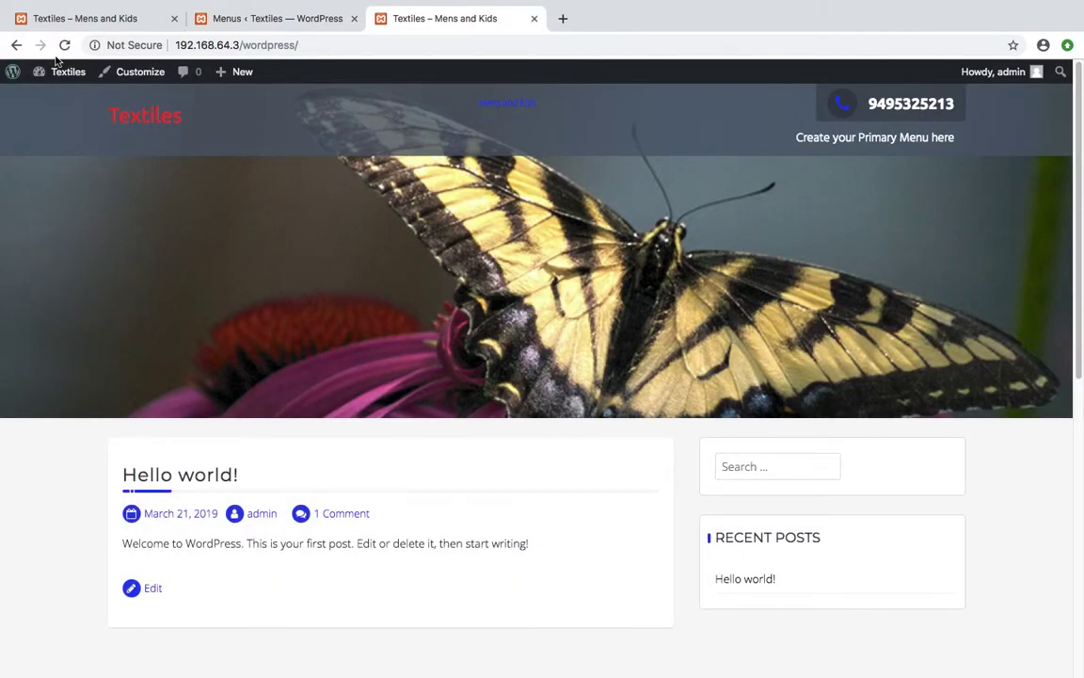
pyautogui.click(249, 18)
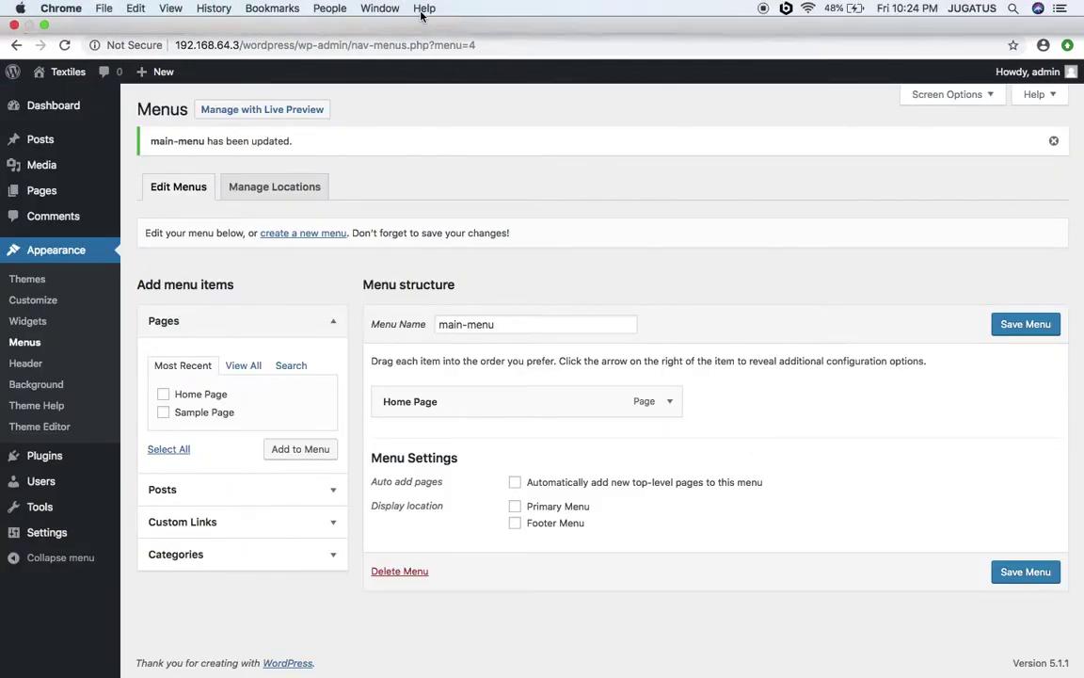
pyautogui.click(424, 8)
pyautogui.click(344, 48)
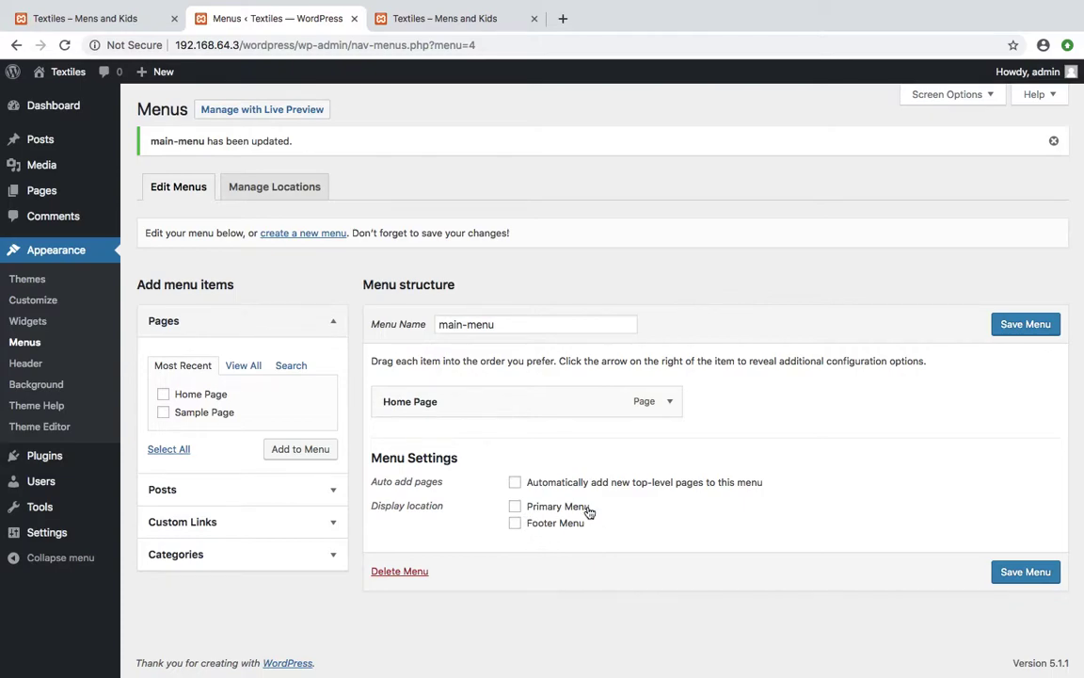
# Assign main-menu to the Primary Menu display location and save the menu
pyautogui.click(516, 509)
pyautogui.click(419, 19)
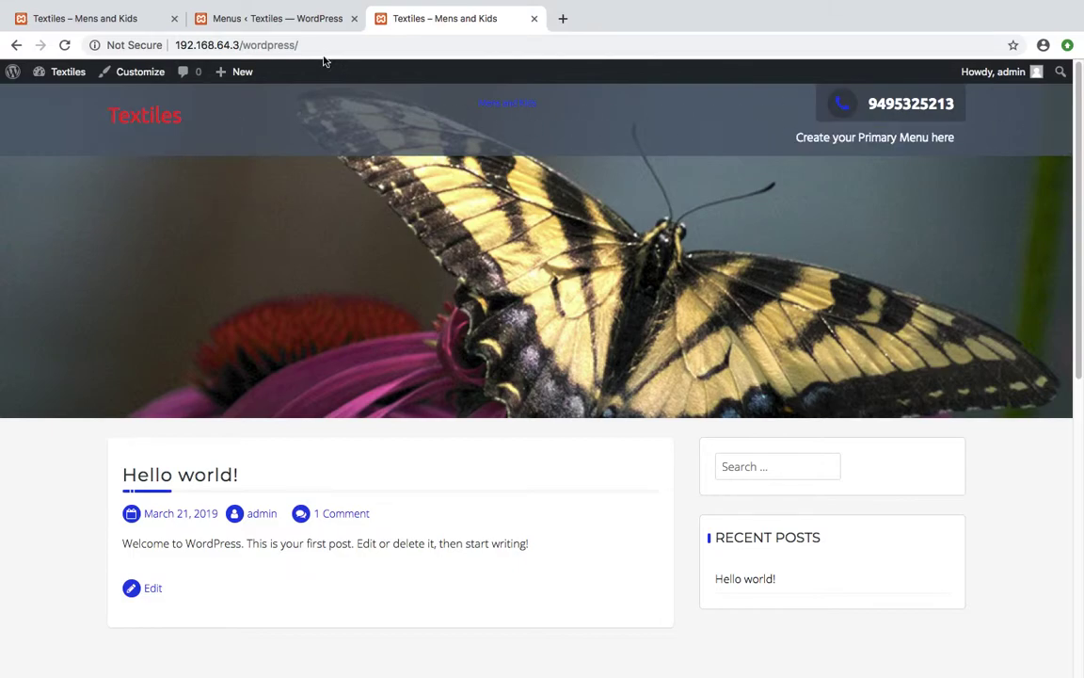
pyautogui.click(279, 21)
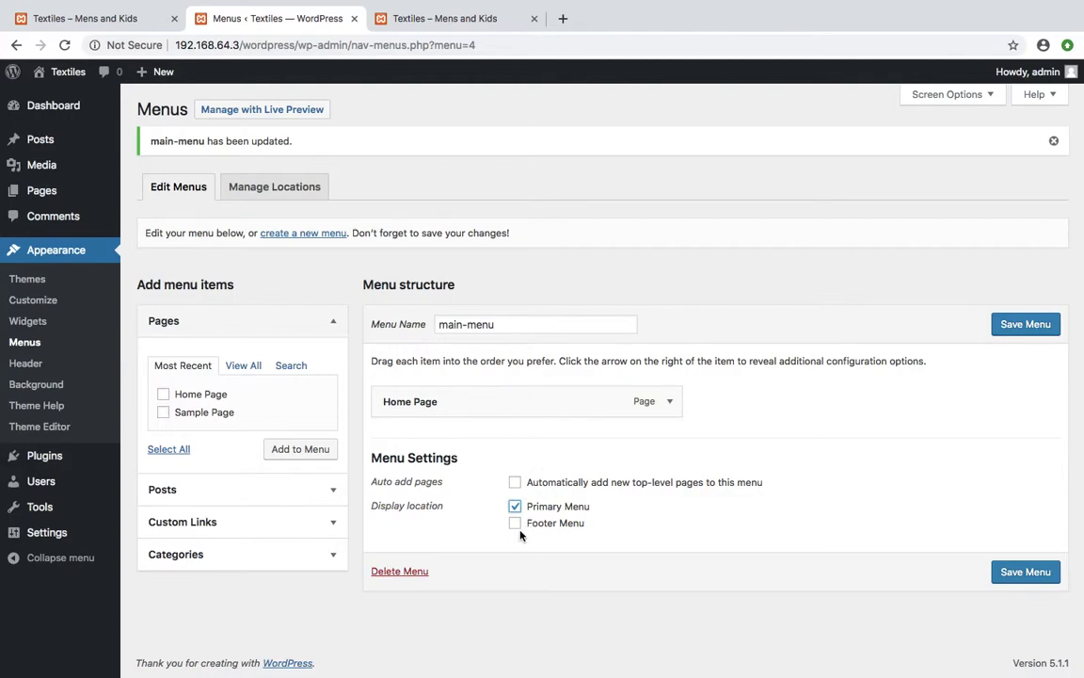
pyautogui.click(436, 18)
pyautogui.scroll(-5, 543, 377)
pyautogui.scroll(10, 543, 376)
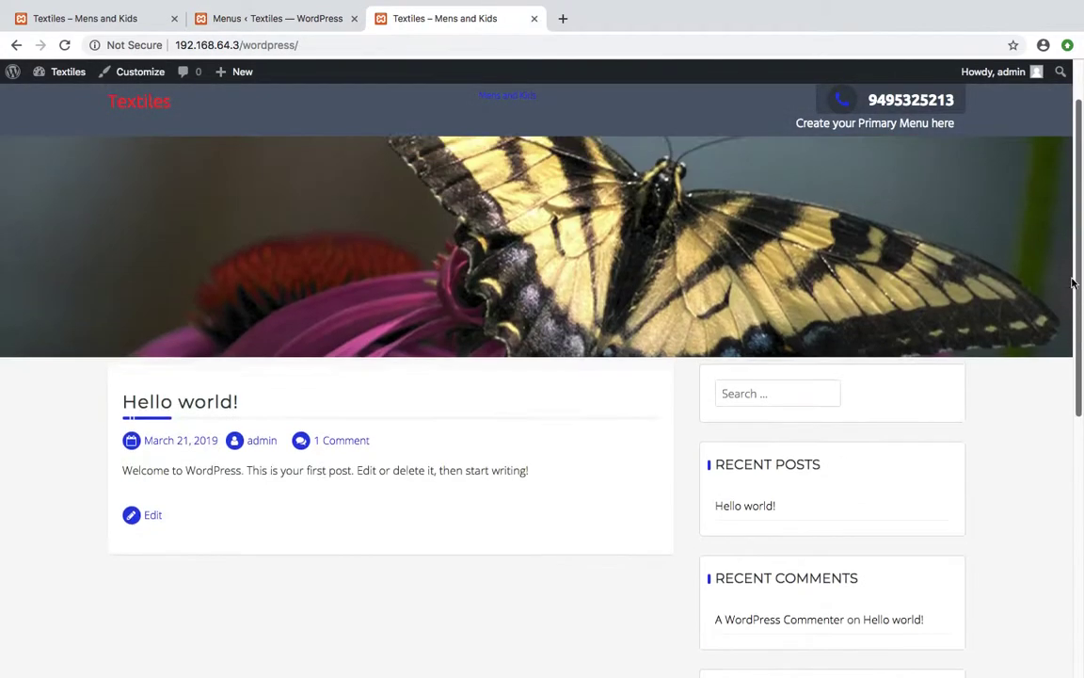
pyautogui.click(311, 19)
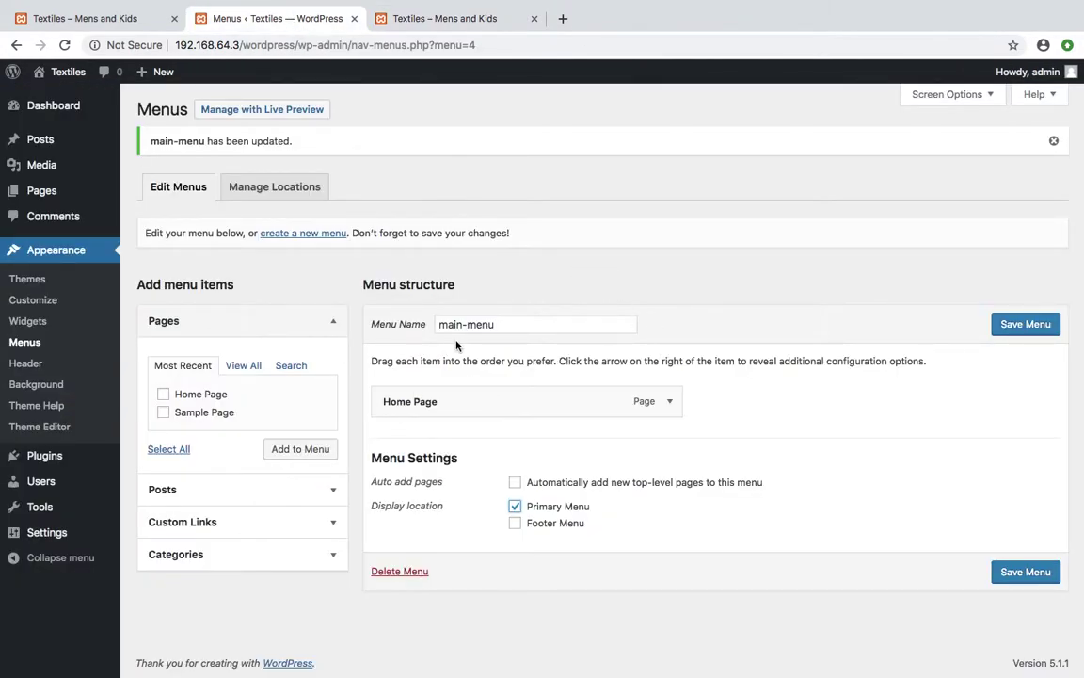
pyautogui.click(1026, 324)
# Reload the site's front page and open the Home Page through its header menu link
pyautogui.click(442, 19)
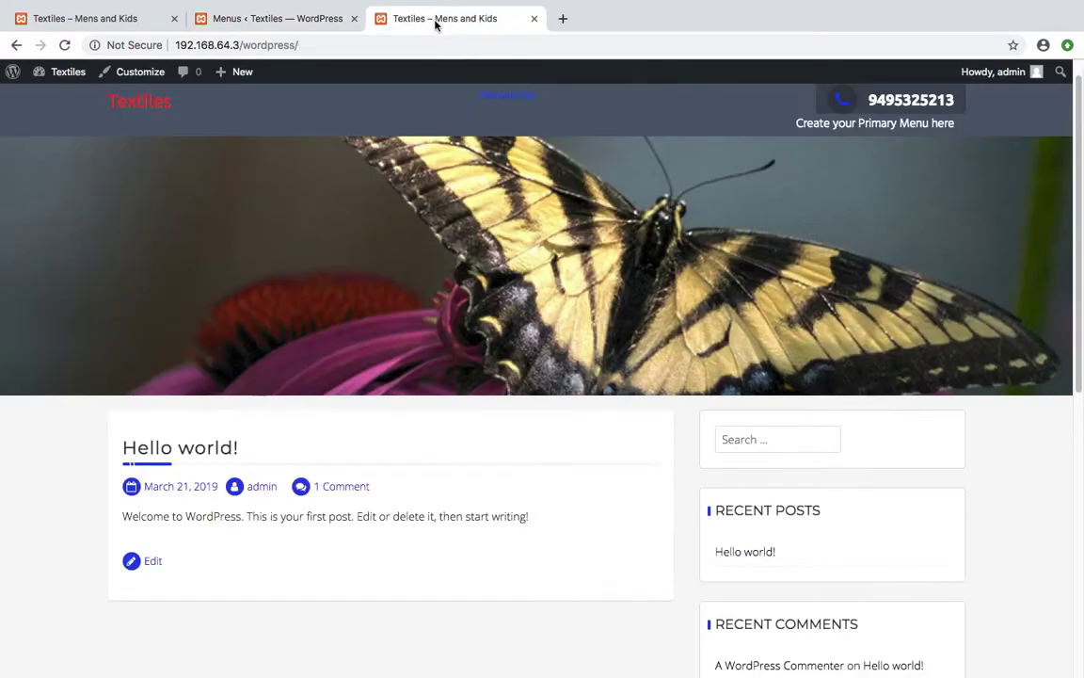
pyautogui.click(65, 46)
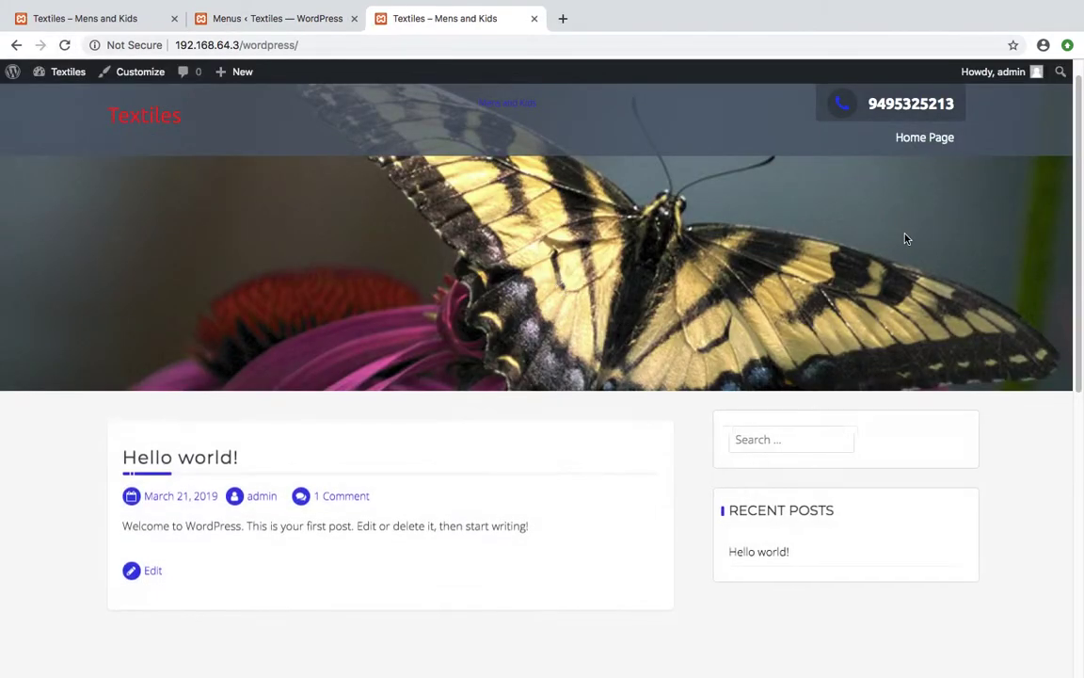
pyautogui.click(927, 138)
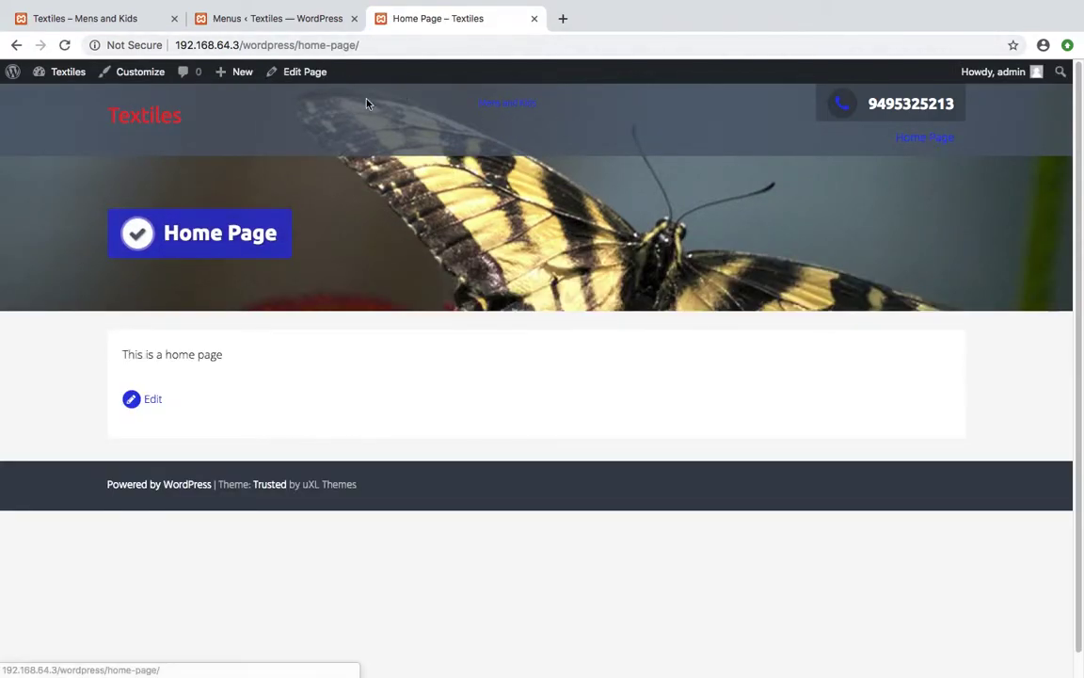
# Create a new page titled "Contact Us" in the site admin and publish it
pyautogui.click(215, 19)
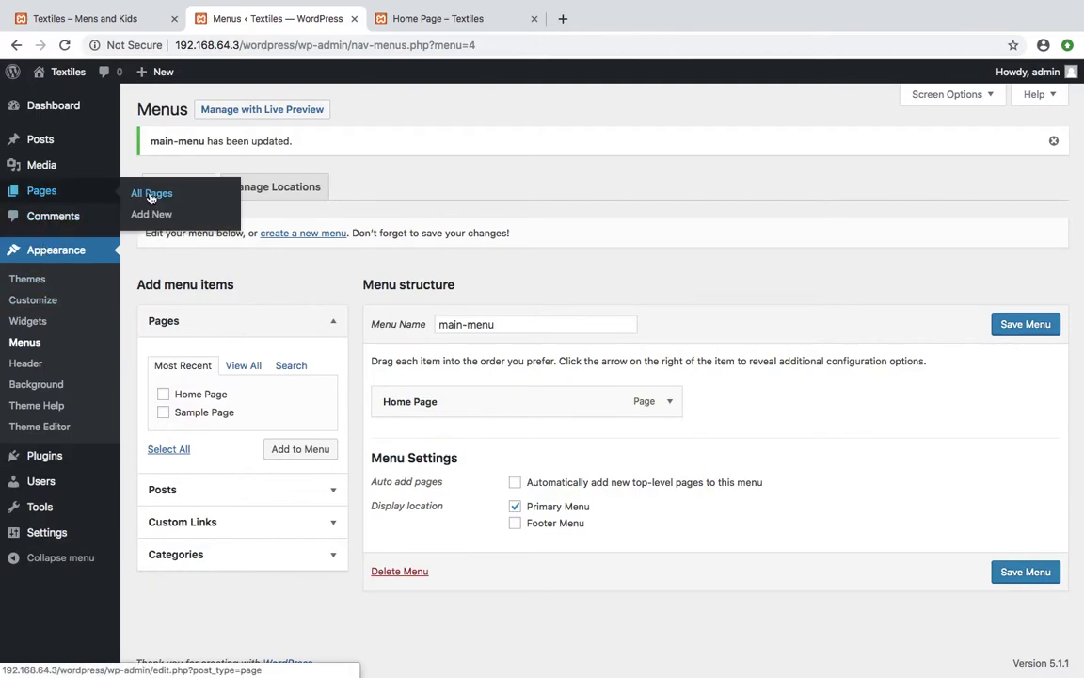
pyautogui.click(141, 213)
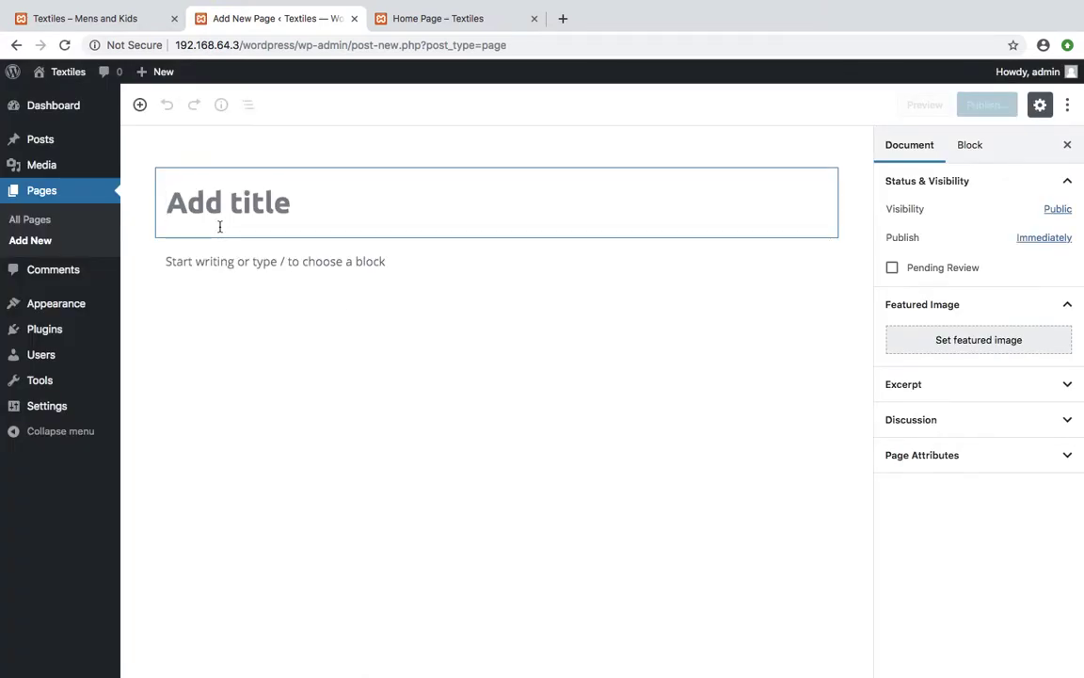
pyautogui.write('Contact Us')
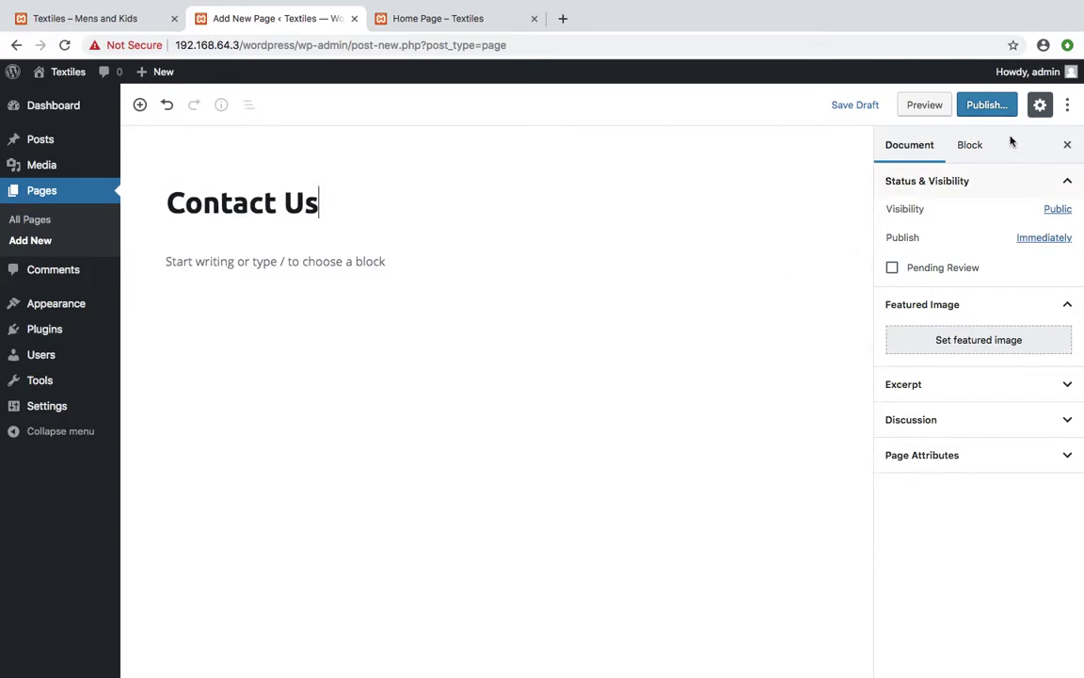
pyautogui.click(983, 109)
pyautogui.click(989, 105)
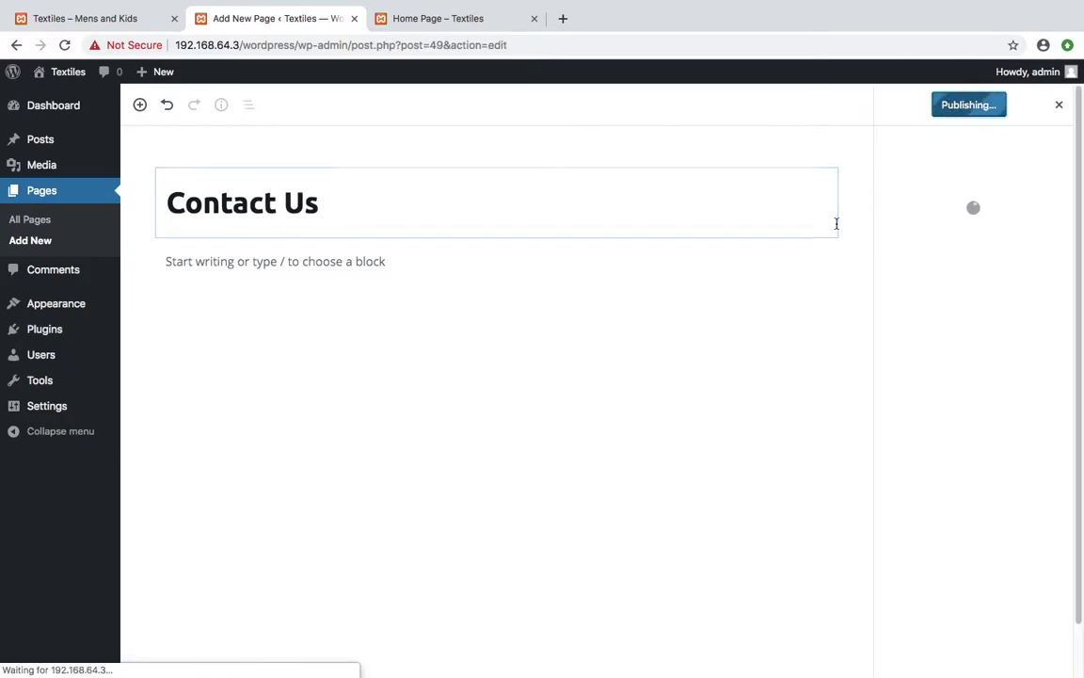
pyautogui.click(971, 226)
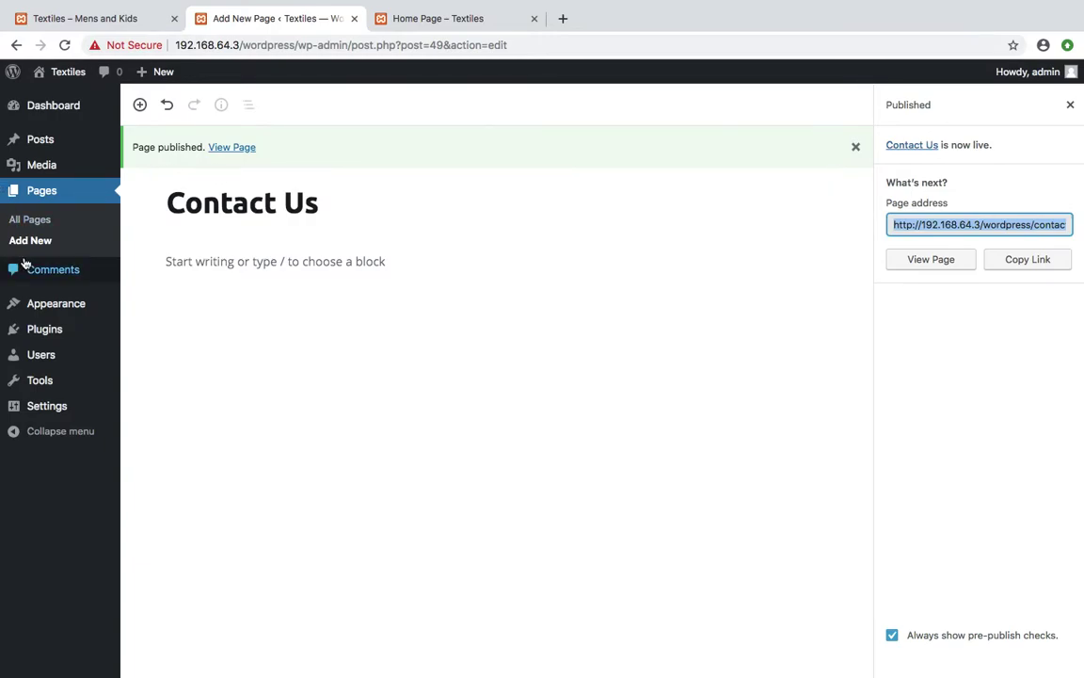
# Add the Contact Us page to main-menu and save the menu
pyautogui.moveTo(49, 310)
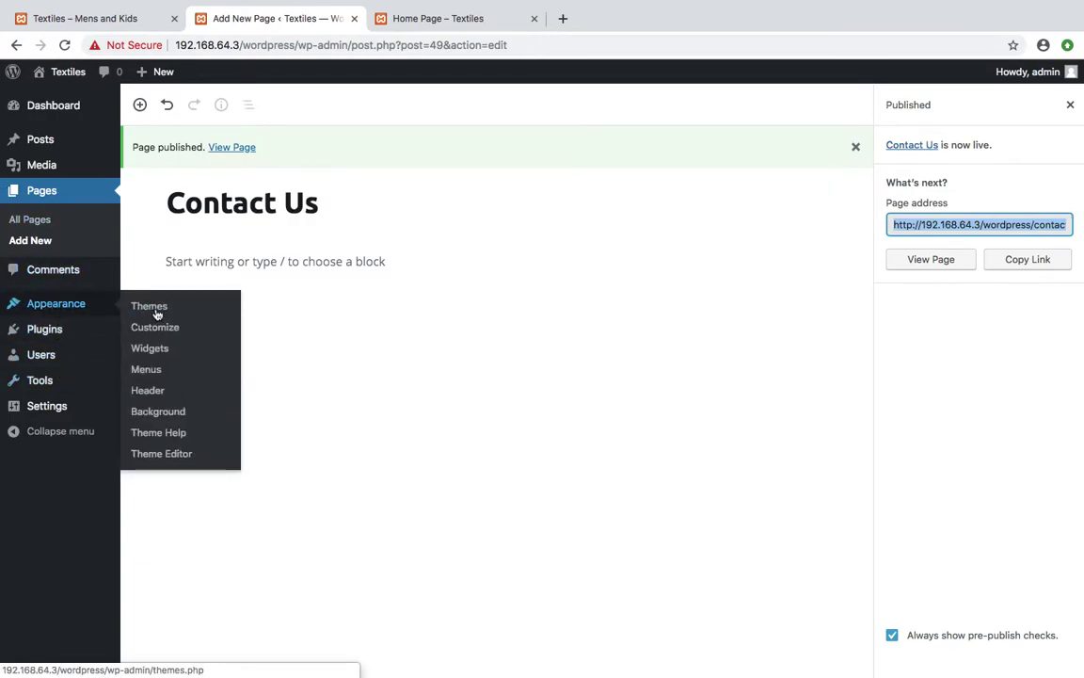
pyautogui.click(147, 371)
pyautogui.click(437, 17)
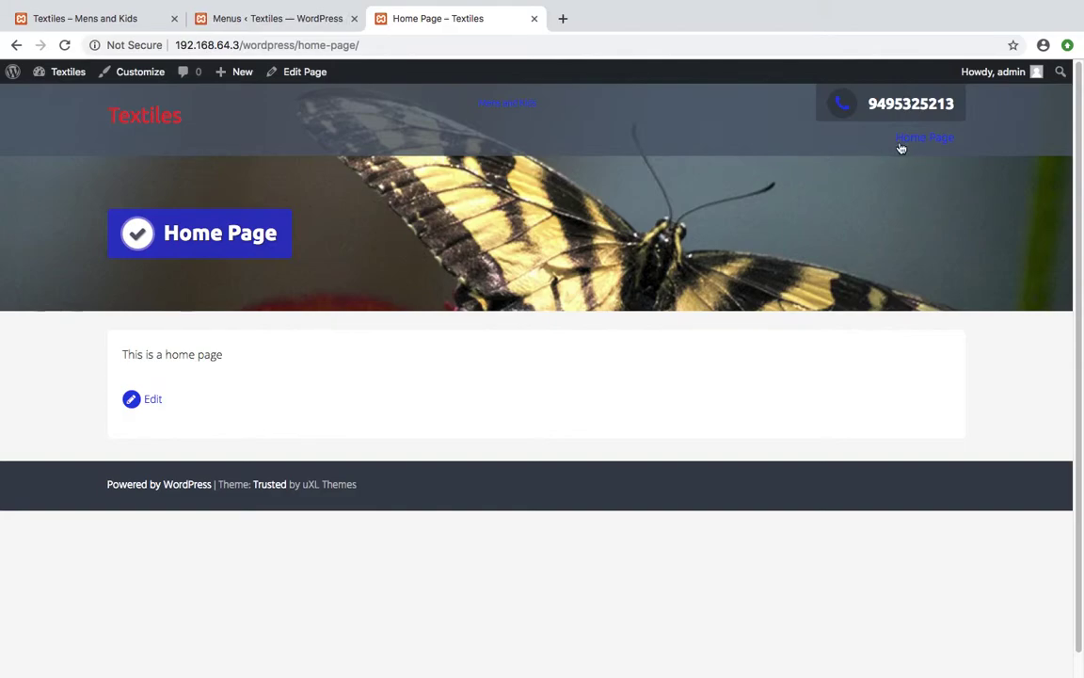
pyautogui.click(302, 25)
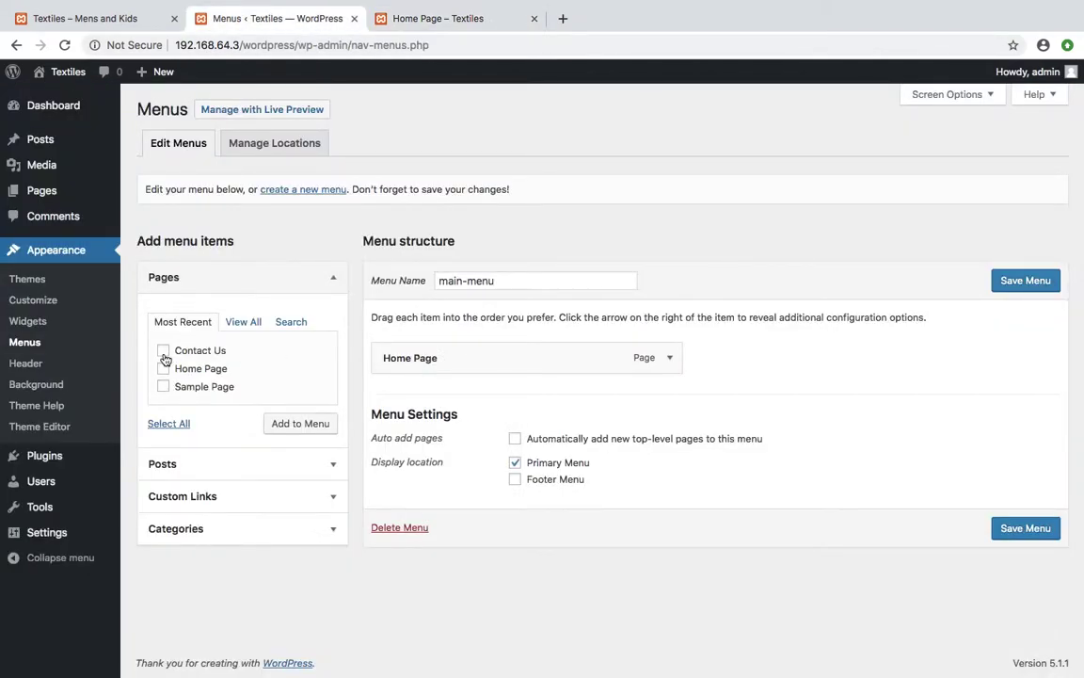
pyautogui.click(313, 428)
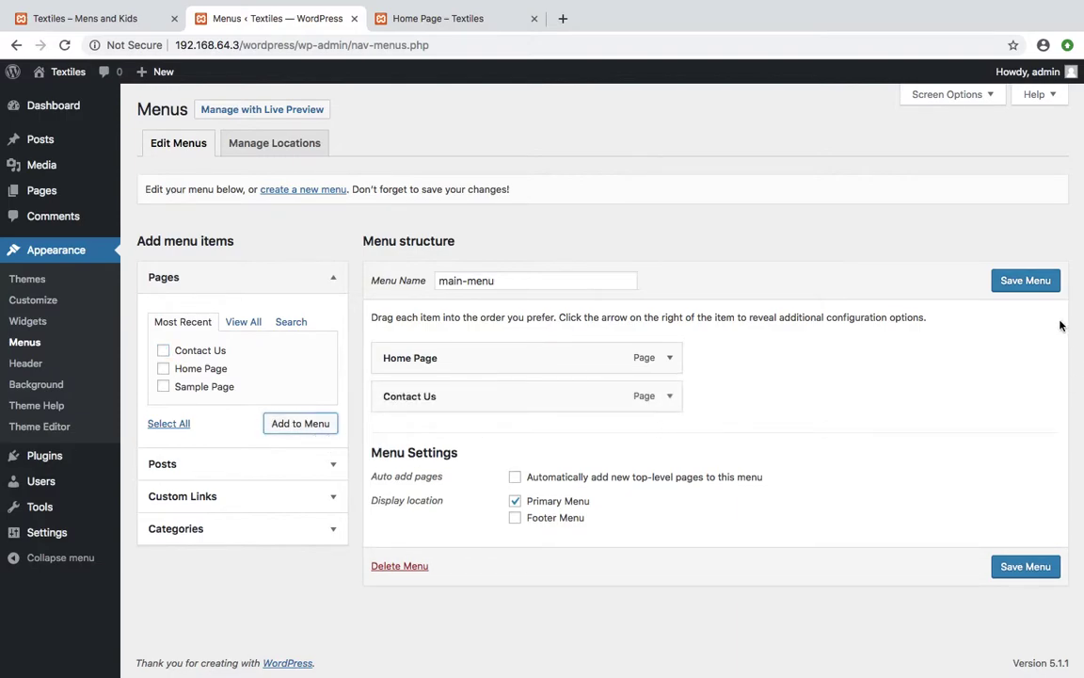
pyautogui.click(1026, 280)
# Reload the site's Home Page and open the Home Page and Contact Us links in its header menu
pyautogui.click(435, 18)
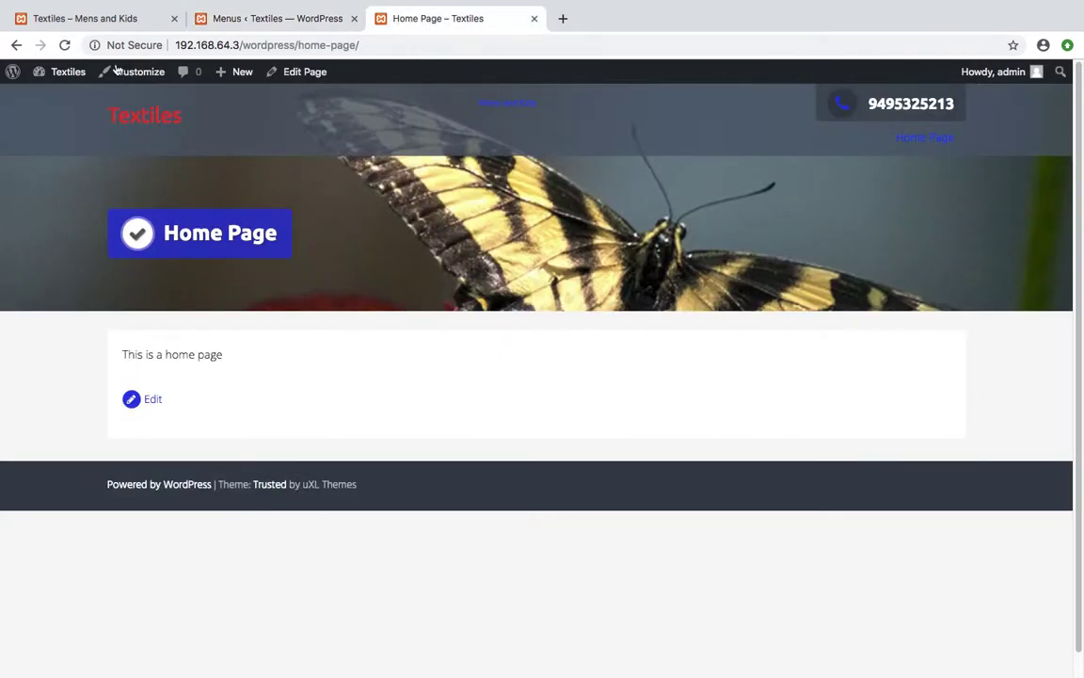
pyautogui.click(63, 44)
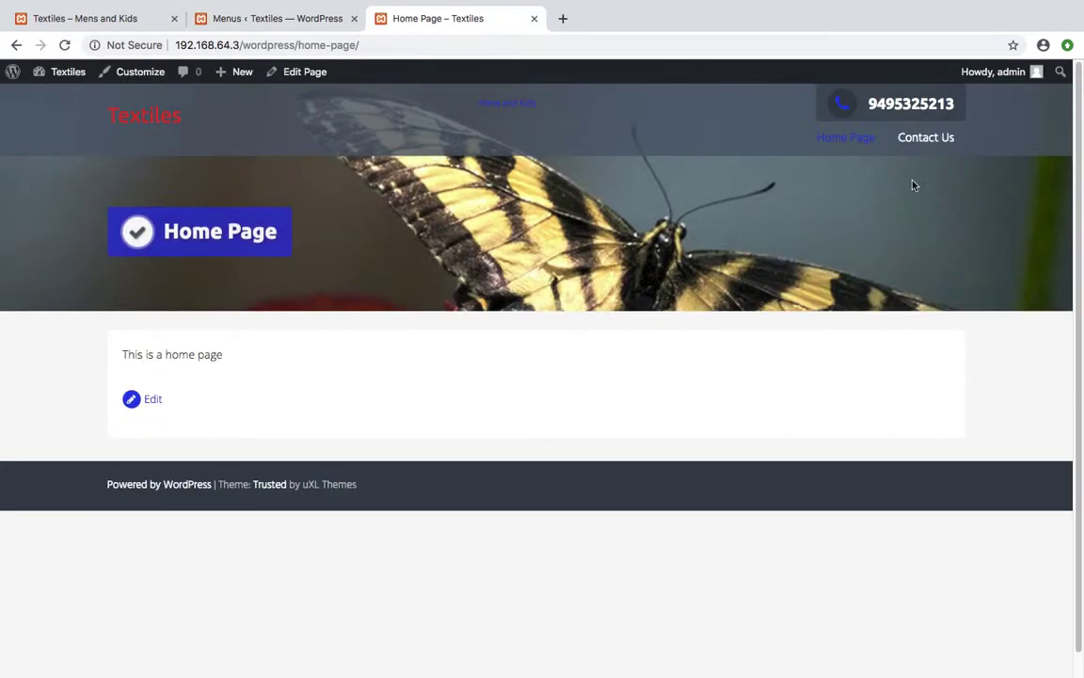
pyautogui.click(847, 146)
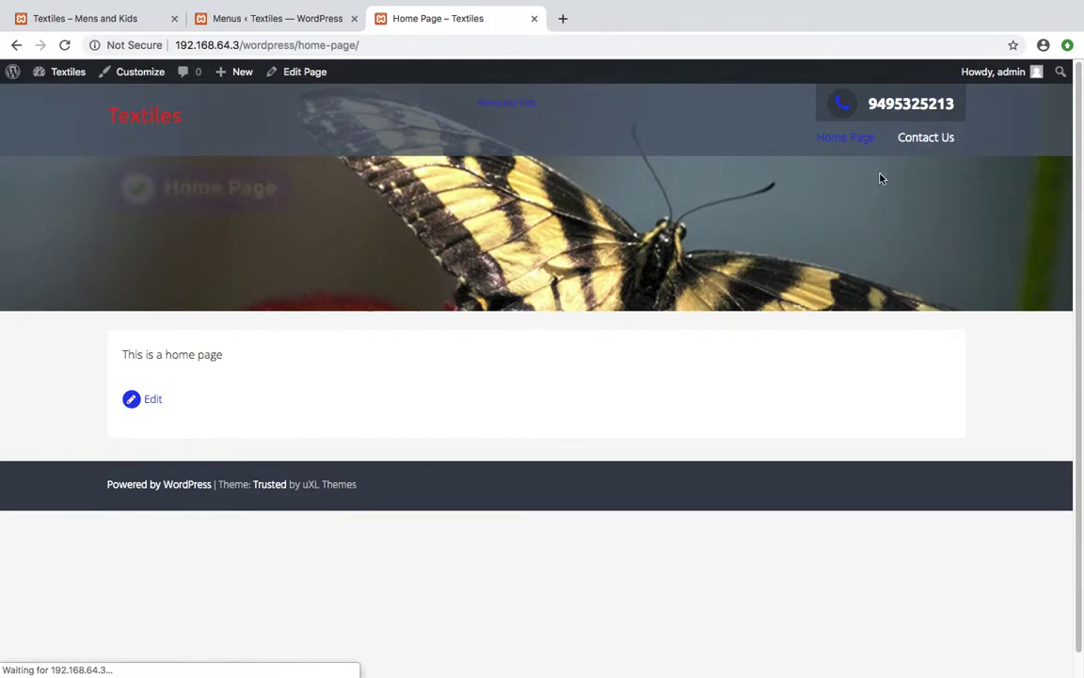
pyautogui.click(915, 143)
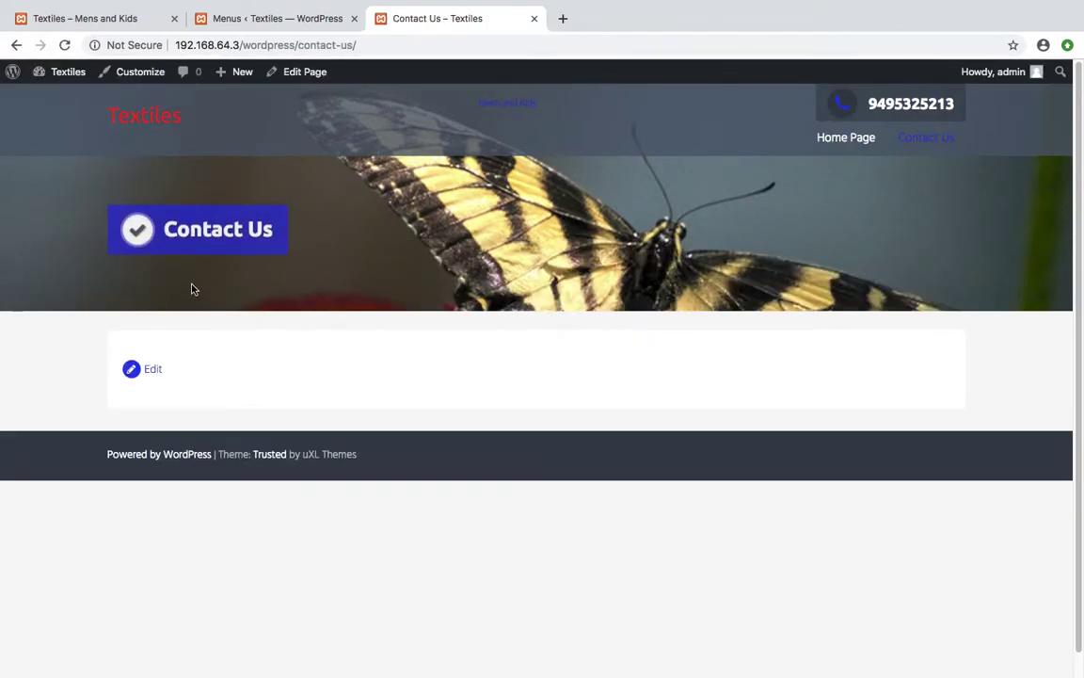
pyautogui.click(239, 19)
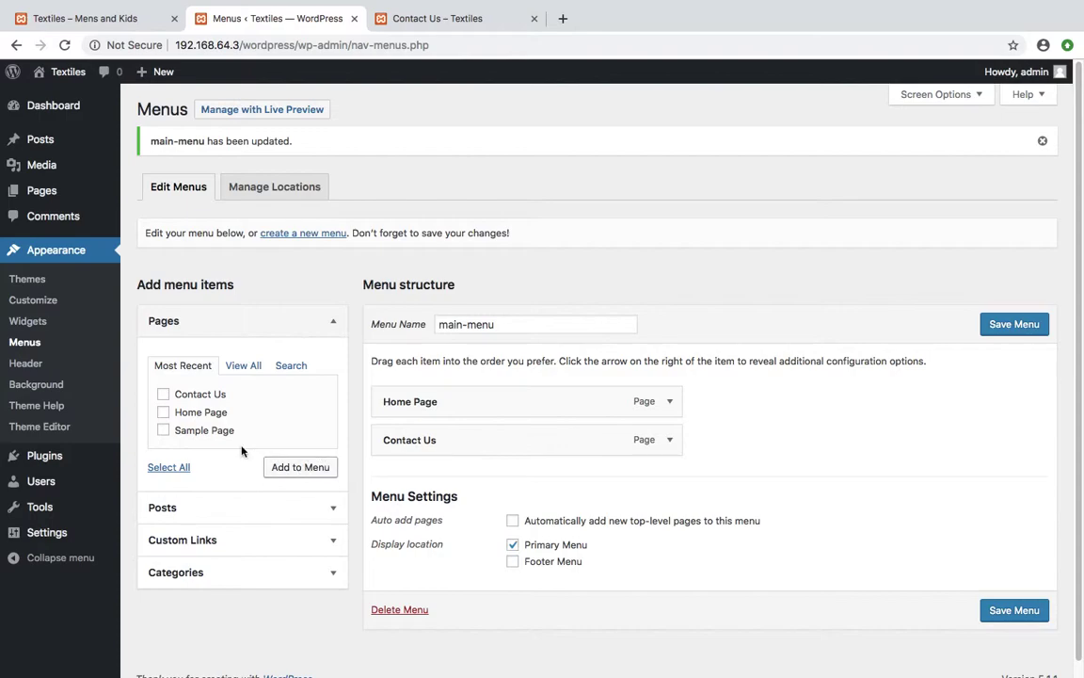
pyautogui.scroll(-1, 184, 403)
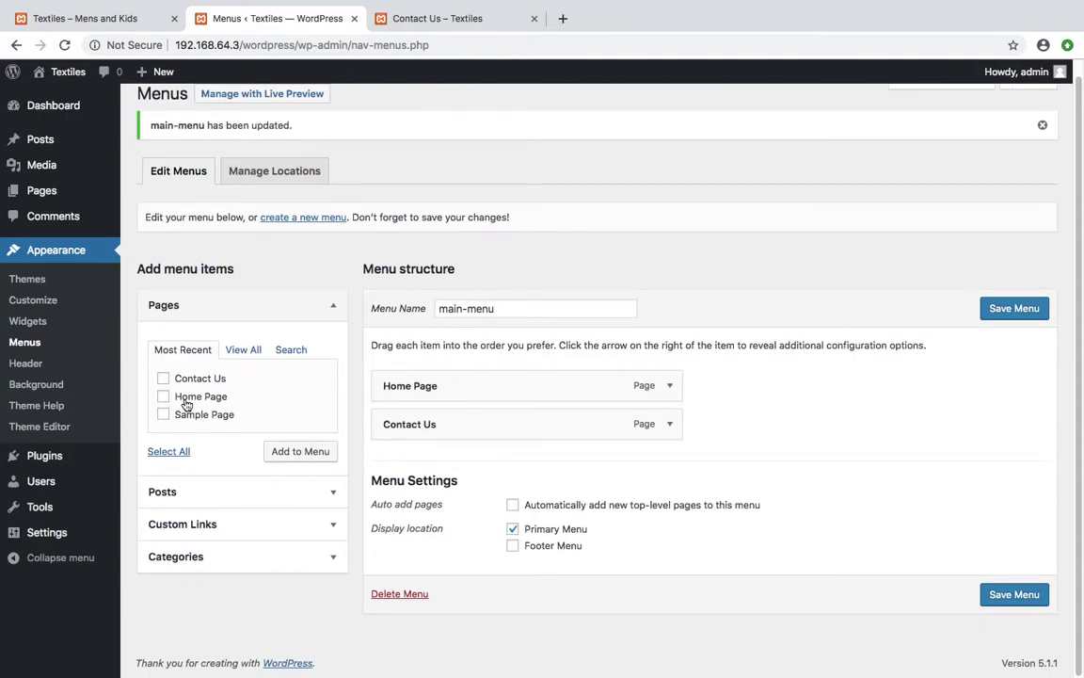
pyautogui.click(187, 499)
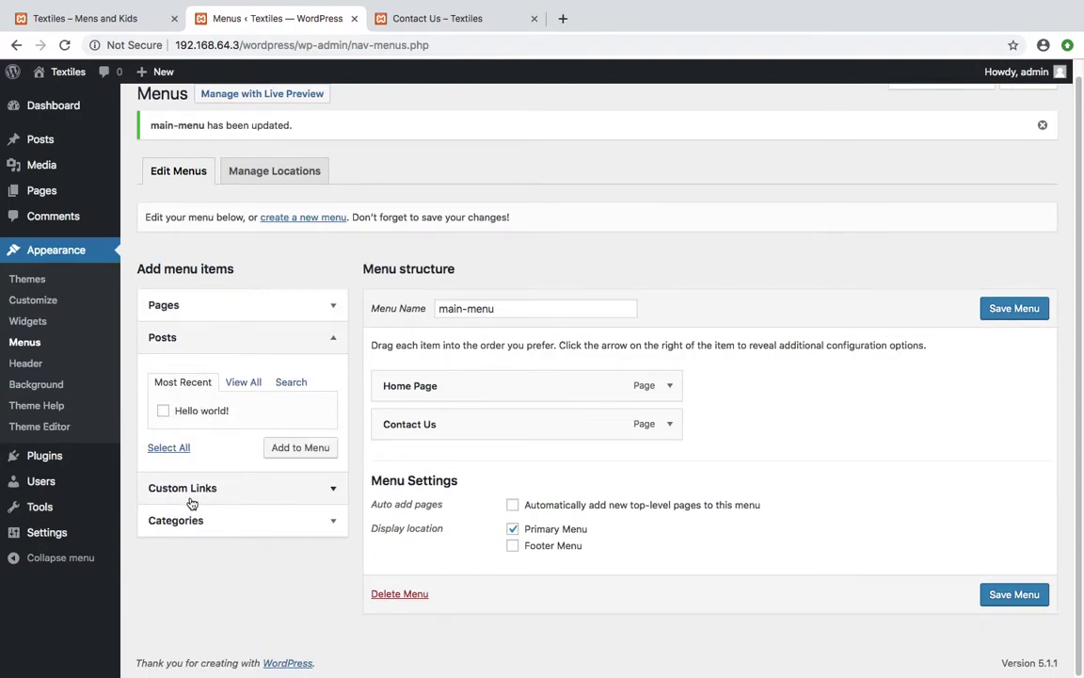
pyautogui.click(163, 413)
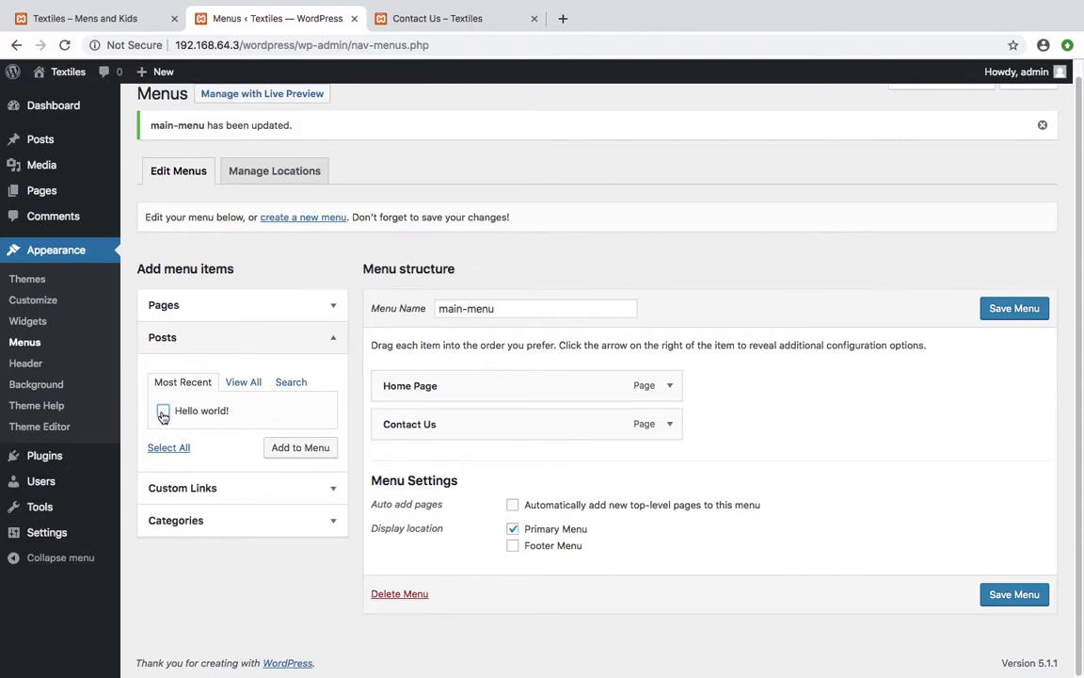
pyautogui.click(188, 487)
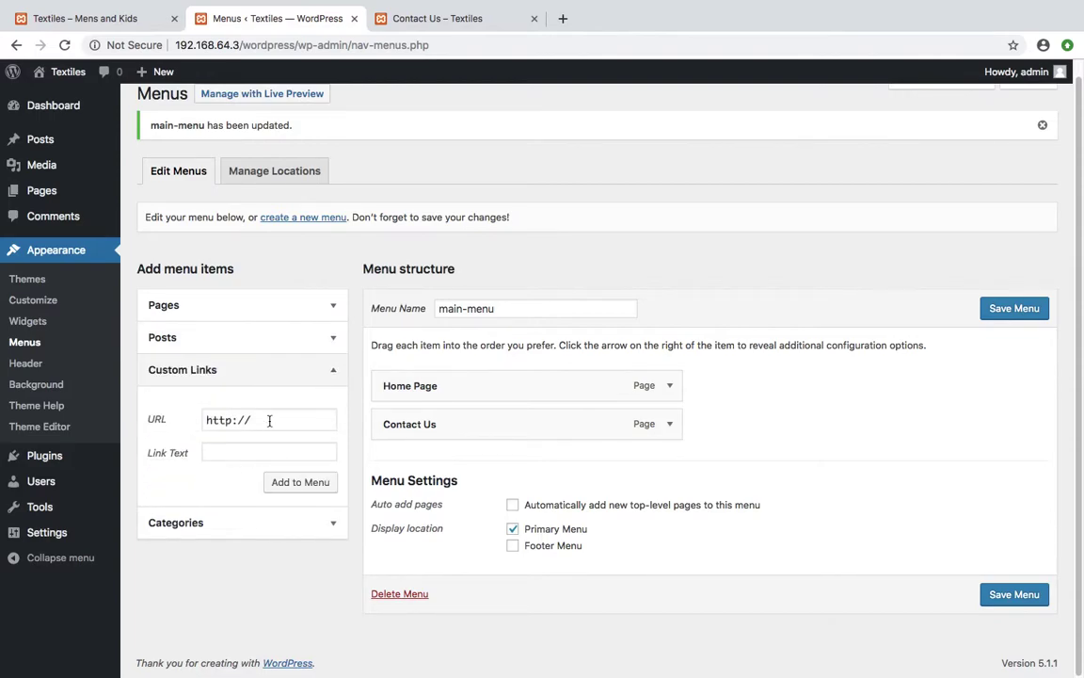
pyautogui.click(163, 422)
pyautogui.write('http://192.168.64.3/wordpress/contact-us/')
pyautogui.click(218, 454)
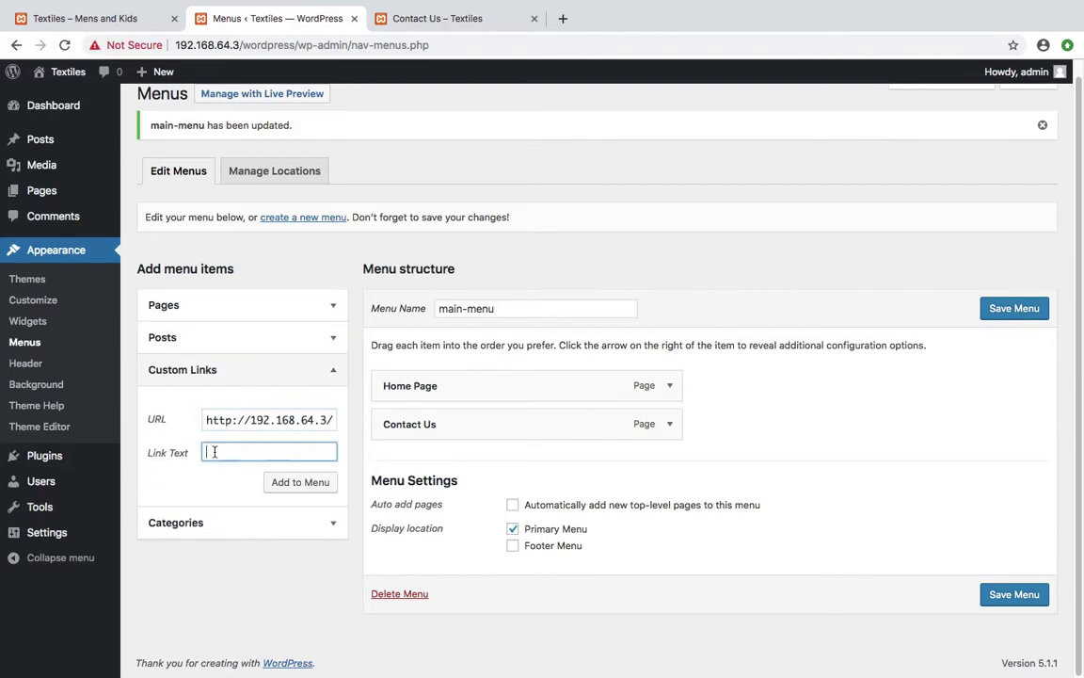
pyautogui.write('About Us')
pyautogui.click(297, 485)
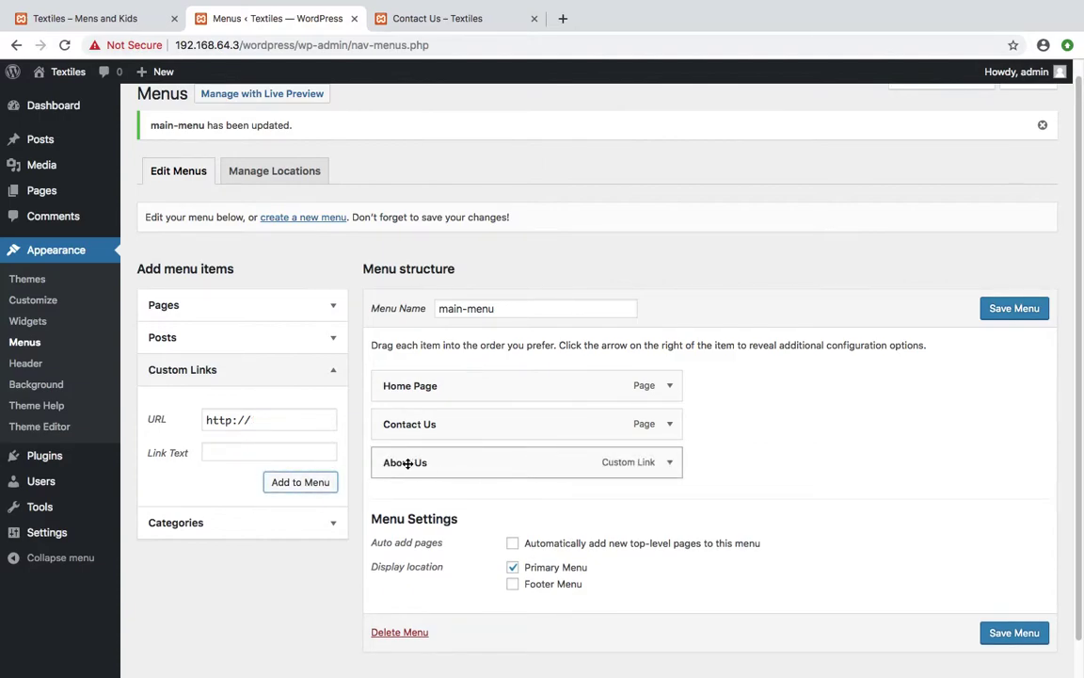
pyautogui.click(1010, 309)
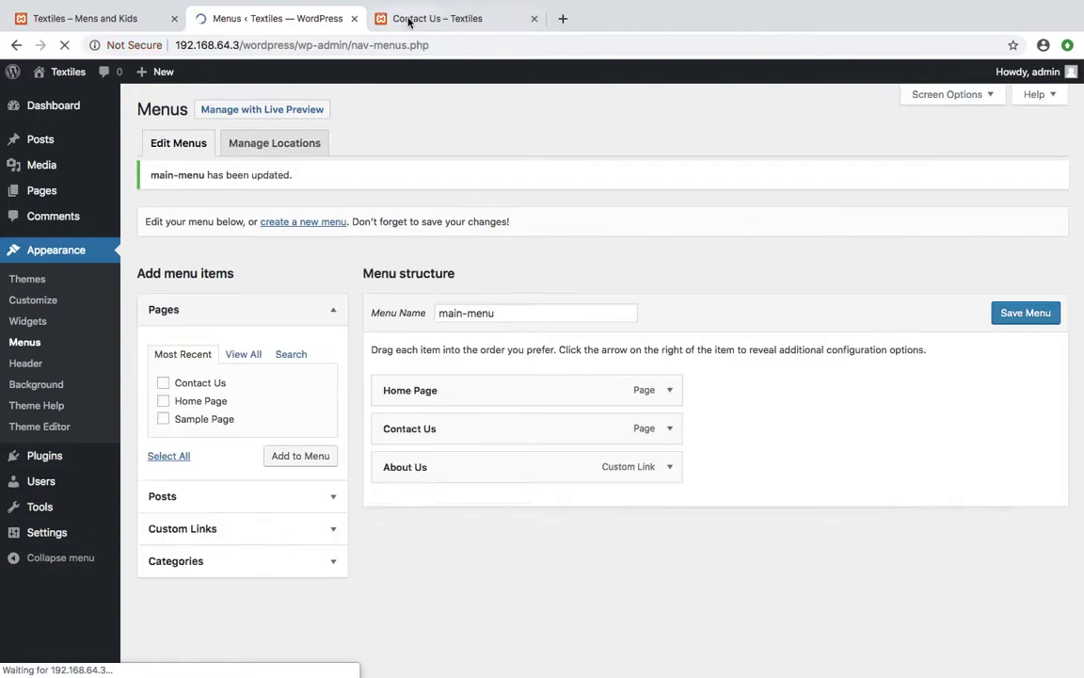
# Reload the site's Contact Us page to check the header for the About Us link, and open the Home Page link
pyautogui.click(402, 19)
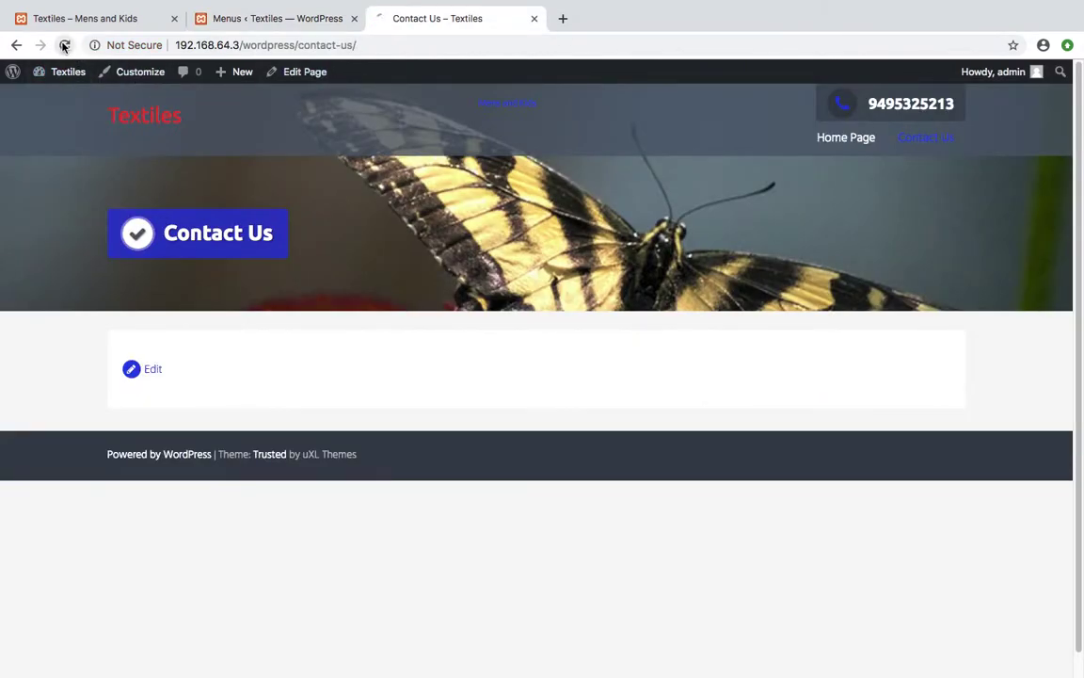
pyautogui.click(64, 45)
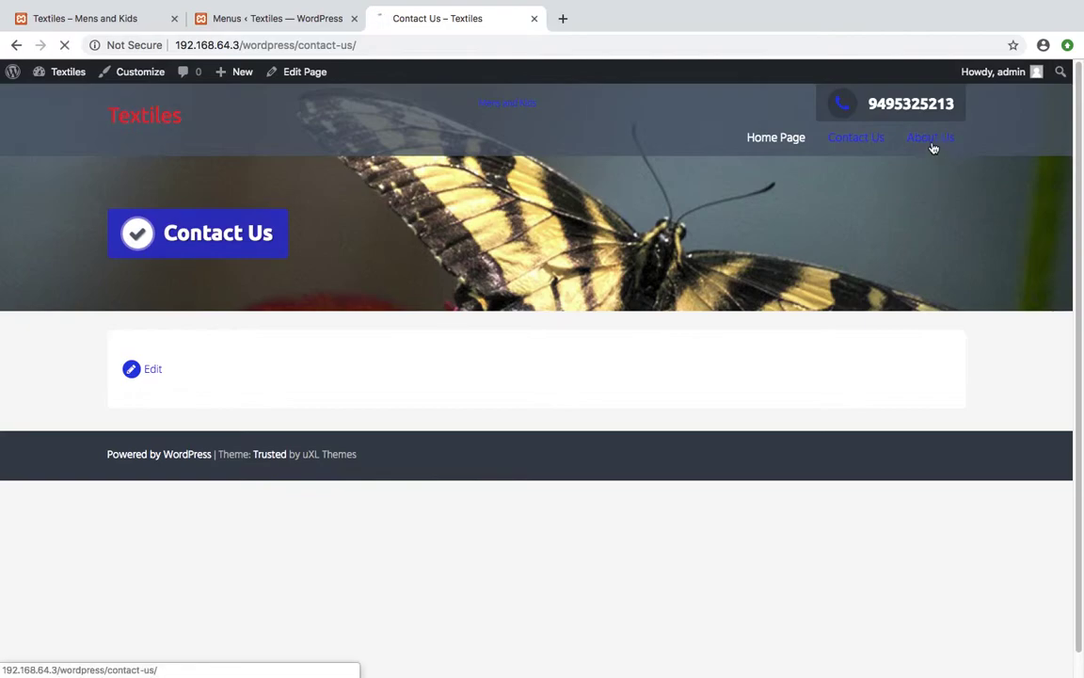
pyautogui.click(786, 146)
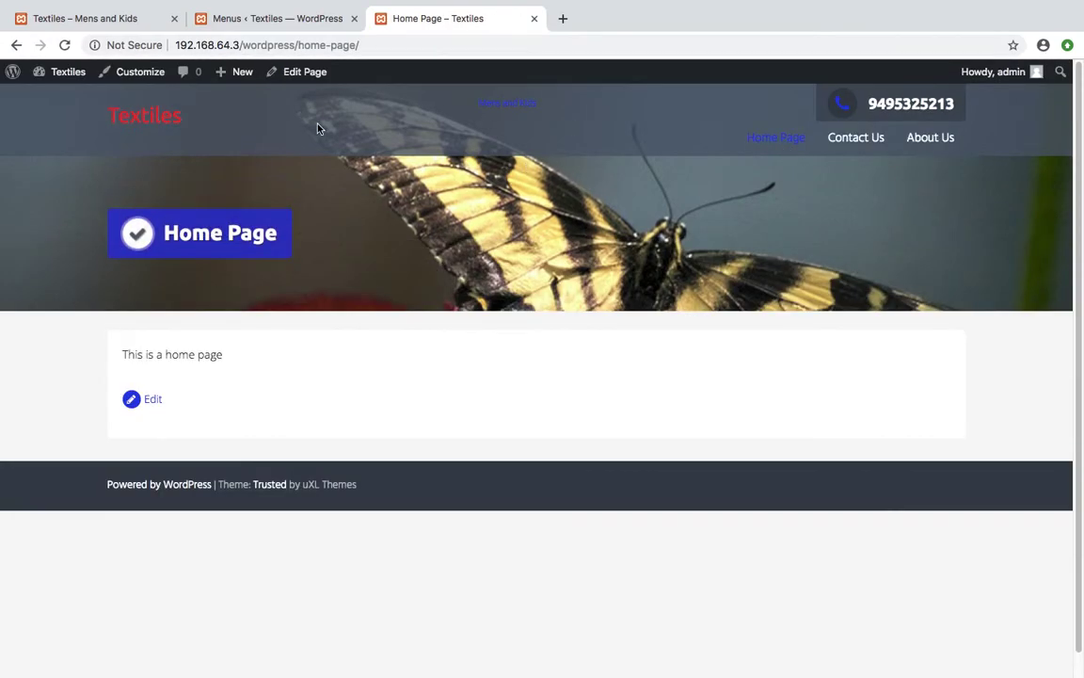
# Examine the categories and pages available as items for main-menu, and check the site's header menu in between
pyautogui.click(219, 22)
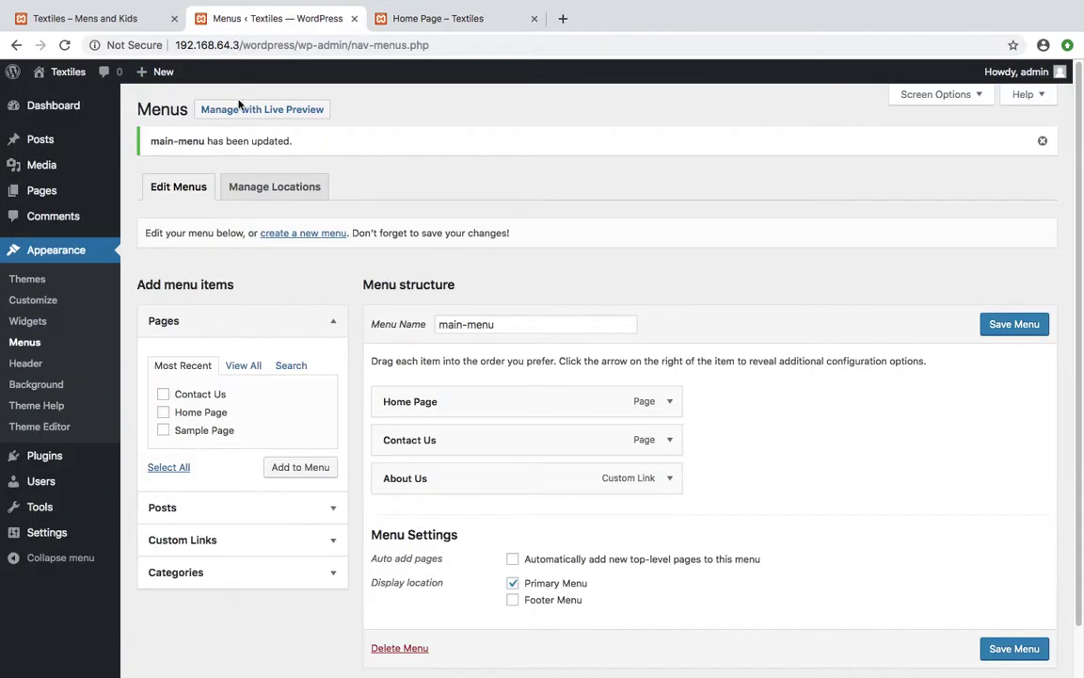
pyautogui.scroll(-1, 193, 539)
pyautogui.click(189, 524)
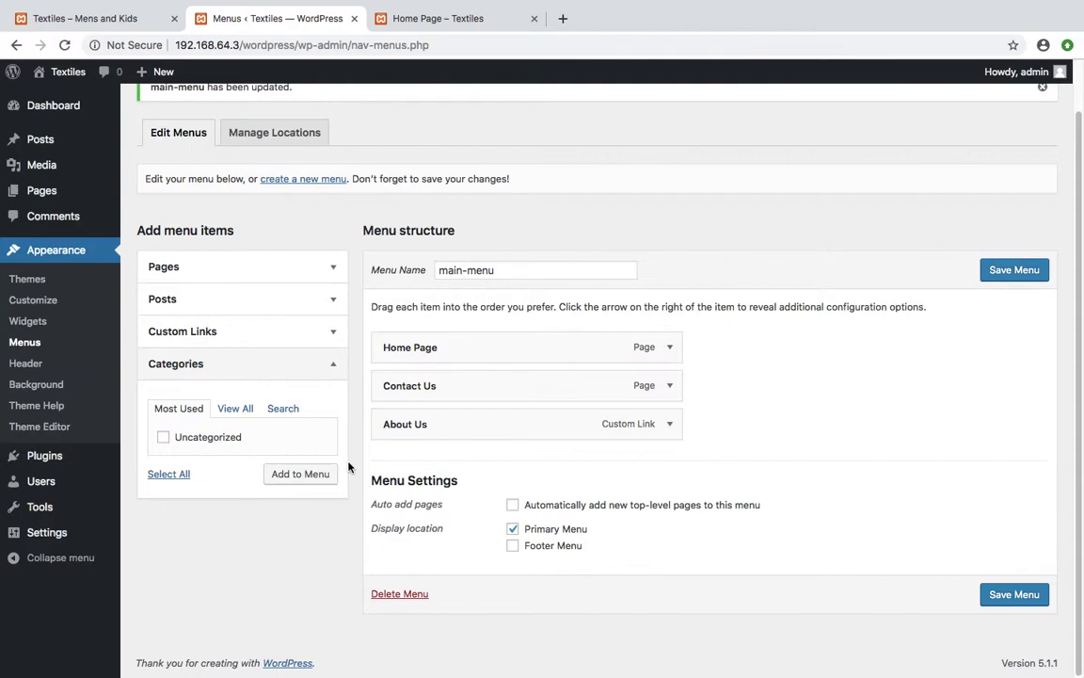
pyautogui.click(421, 18)
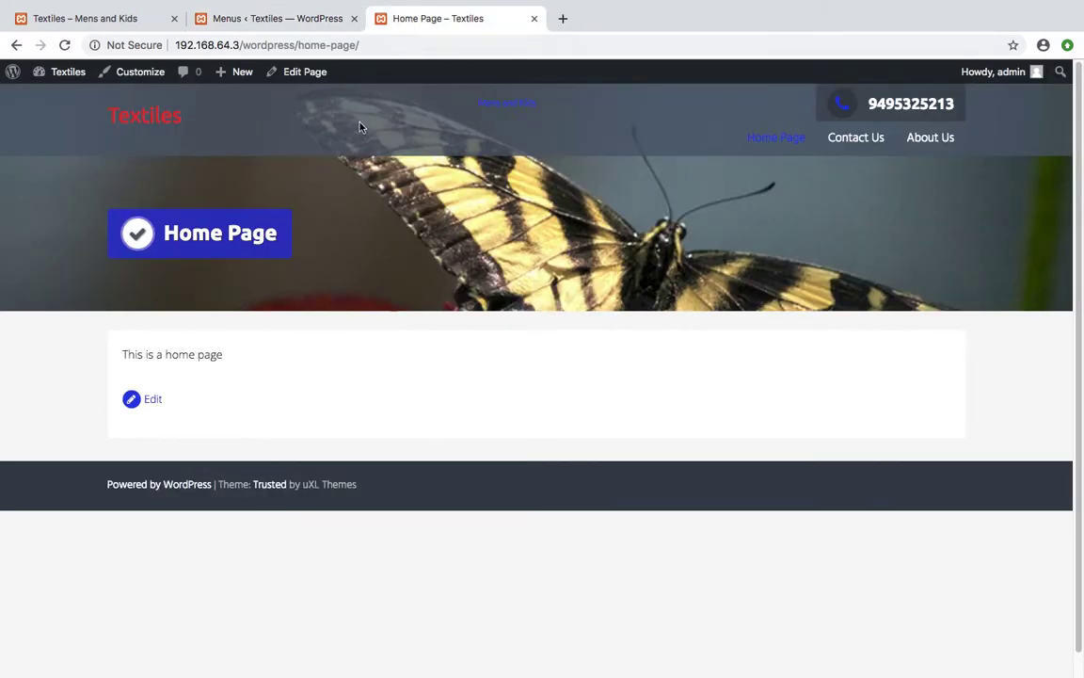
pyautogui.click(248, 19)
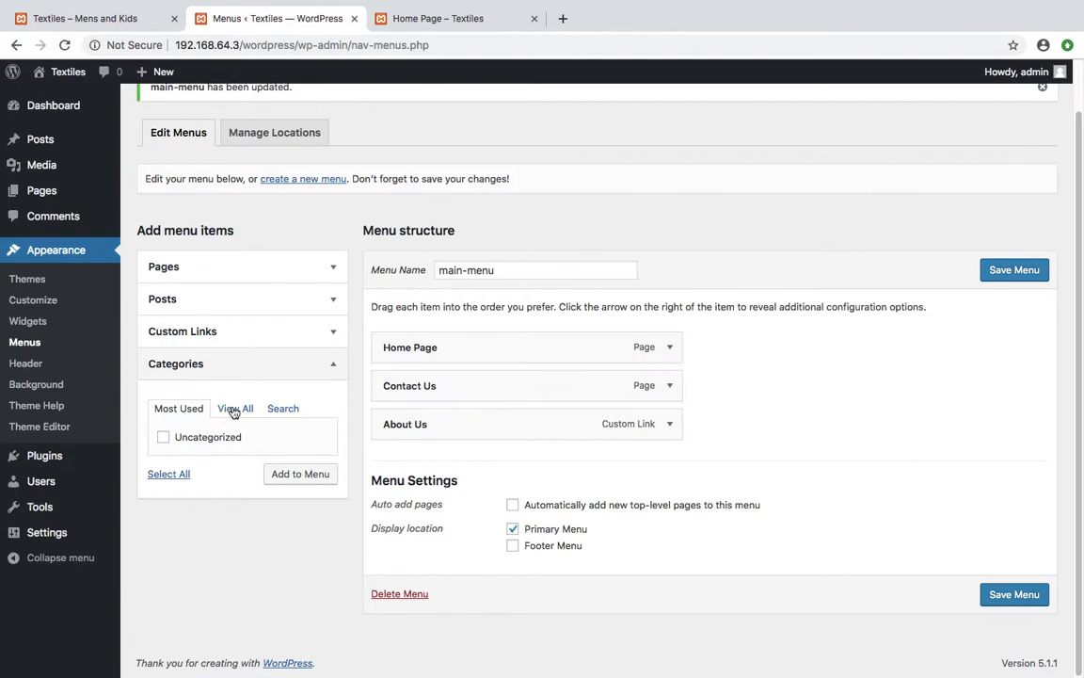
pyautogui.click(169, 276)
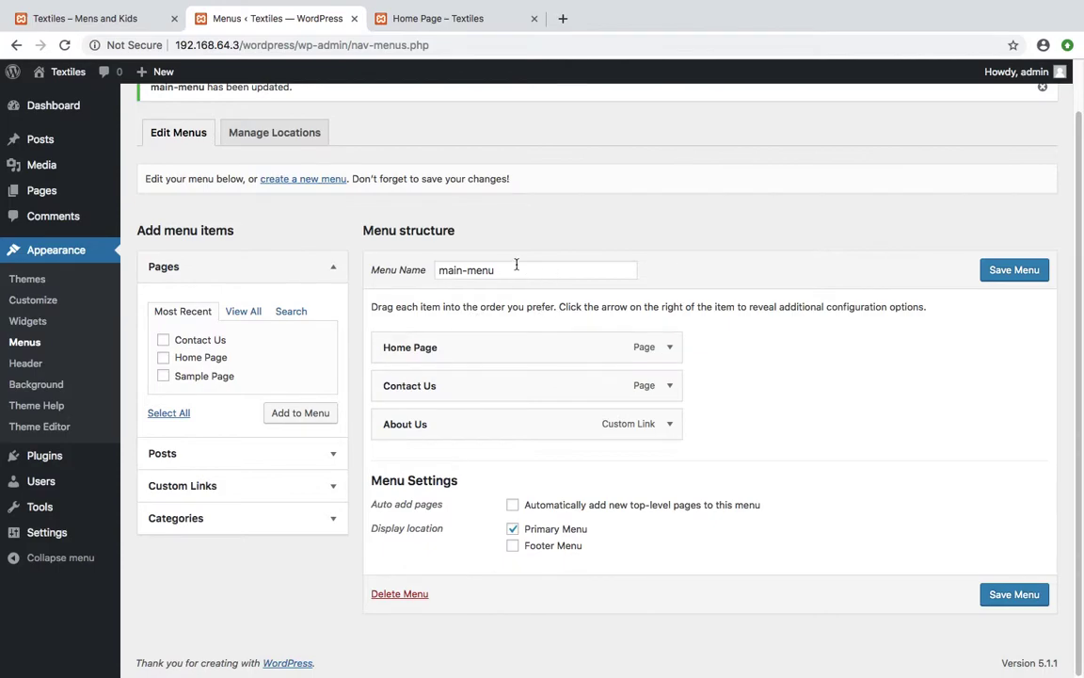
# Review the menu name and the About Us item's navigation label, keeping both as they are, and save main-menu
pyautogui.moveTo(516, 268); pyautogui.dragTo(346, 271)
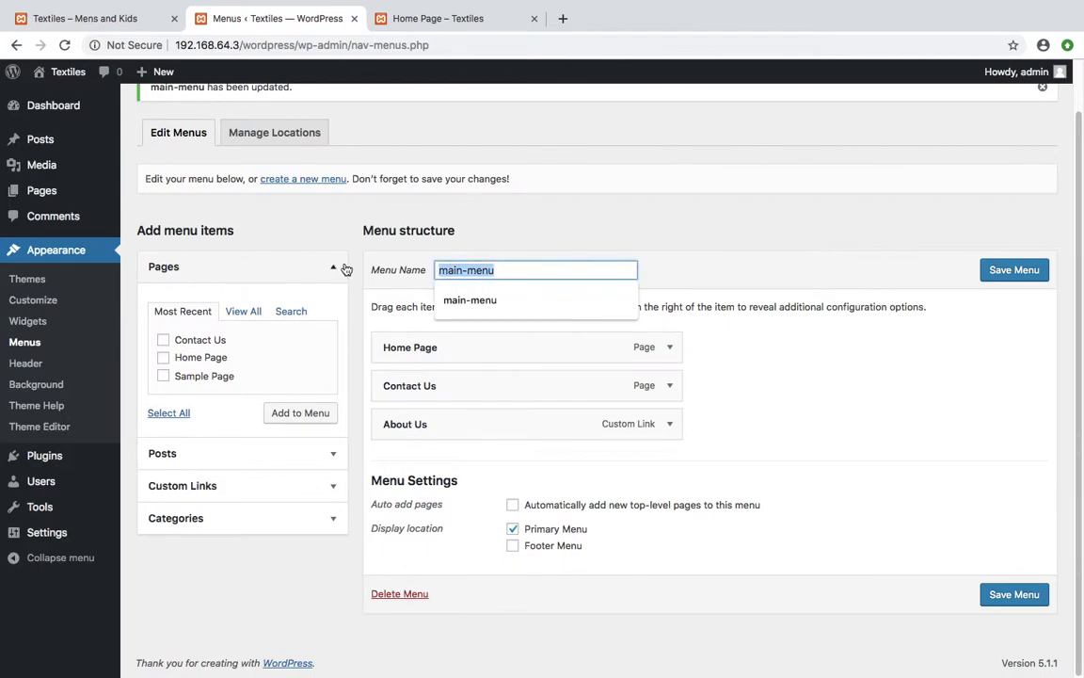
pyautogui.click(482, 267)
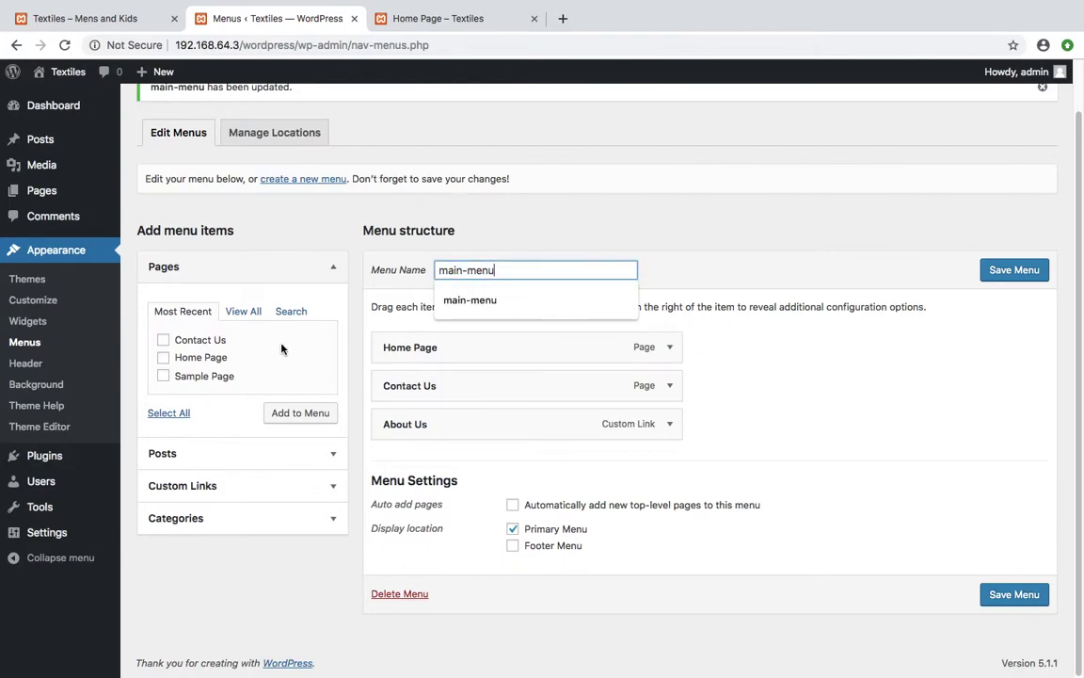
pyautogui.click(669, 428)
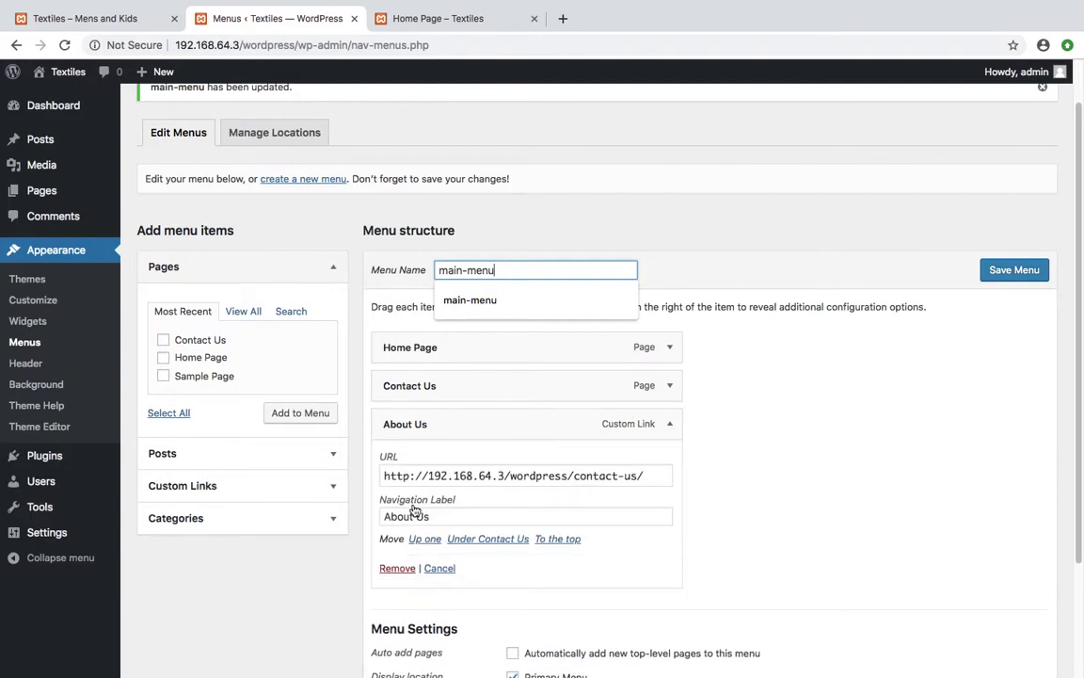
pyautogui.click(455, 517)
pyautogui.moveTo(455, 517); pyautogui.dragTo(324, 522)
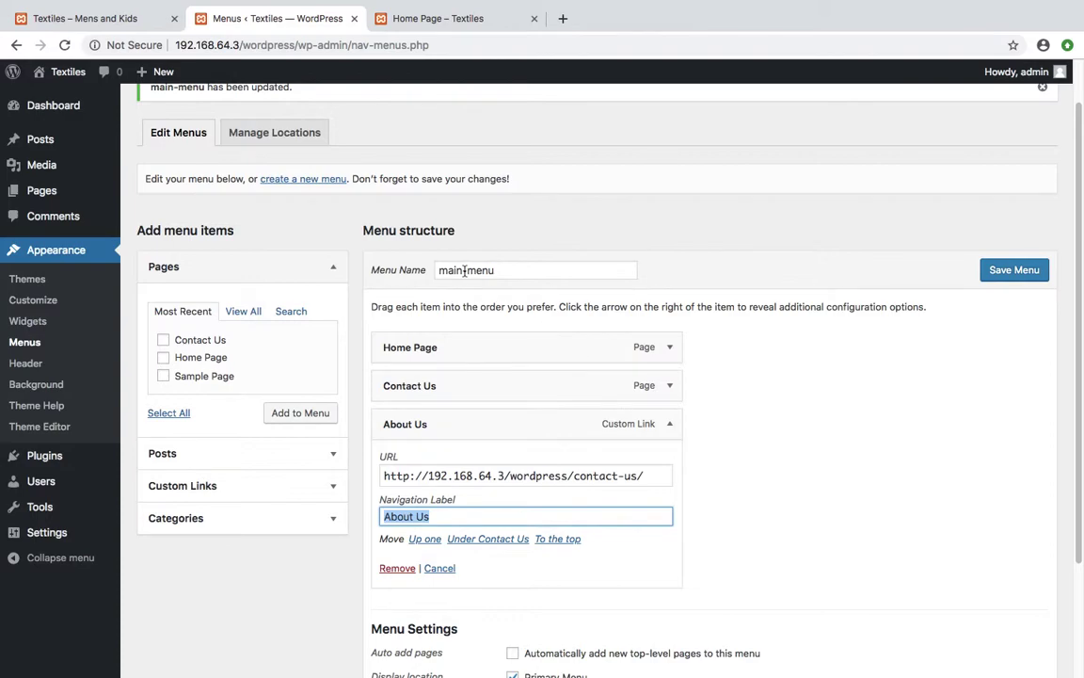
pyautogui.click(1041, 275)
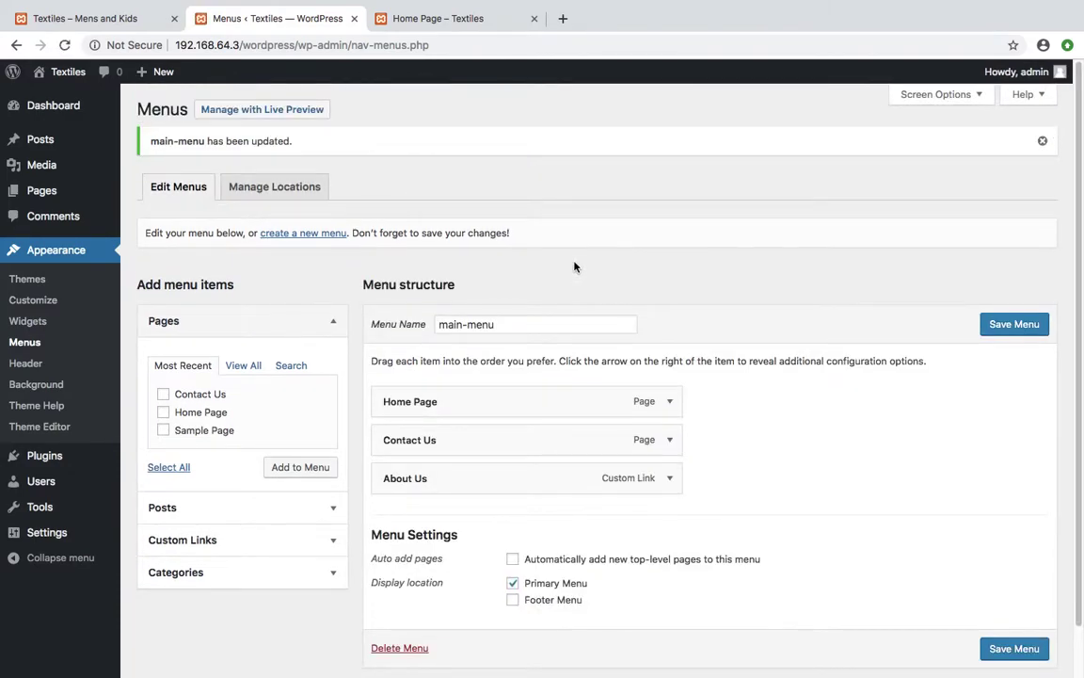
# Create a new, empty menu named footer-menu
pyautogui.click(306, 234)
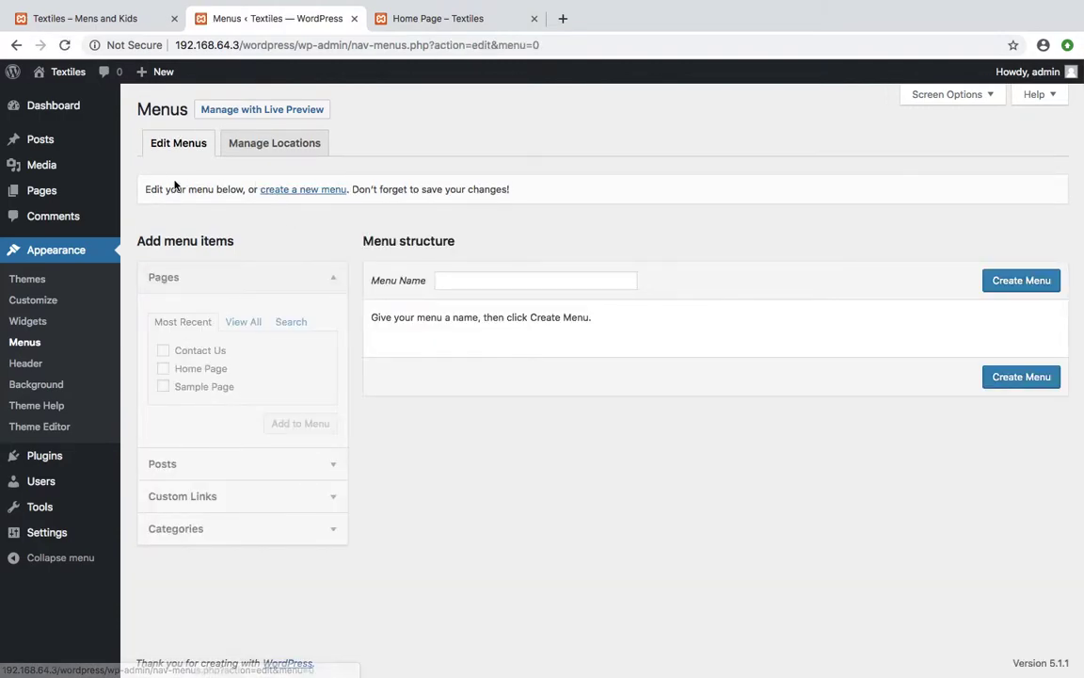
pyautogui.click(450, 280)
pyautogui.click(474, 337)
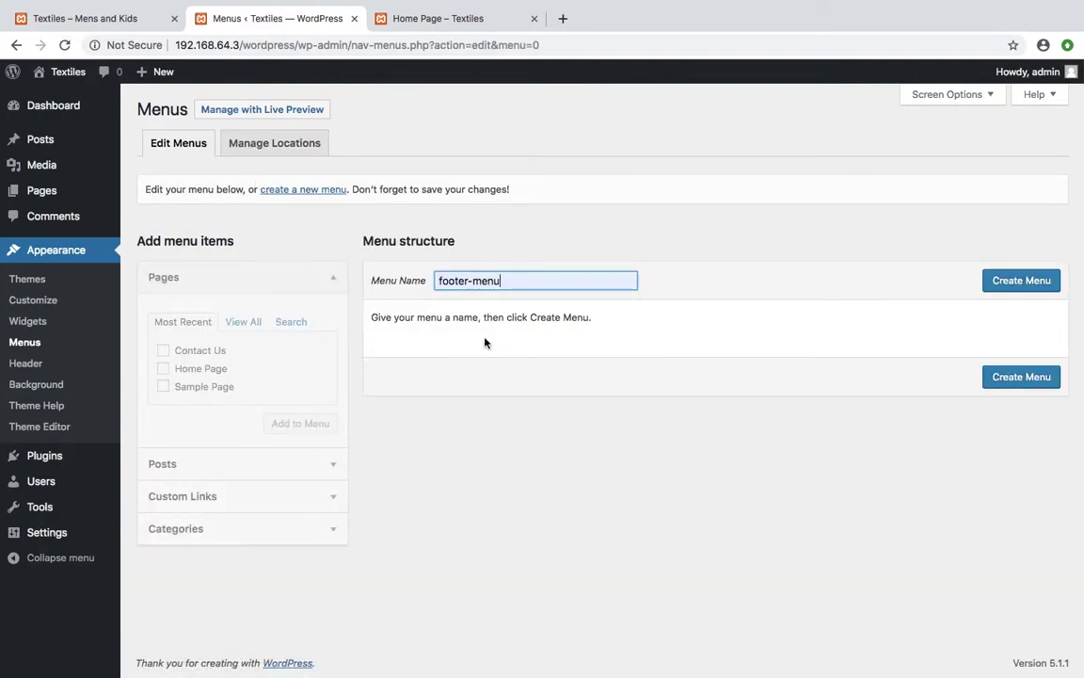
pyautogui.click(1033, 282)
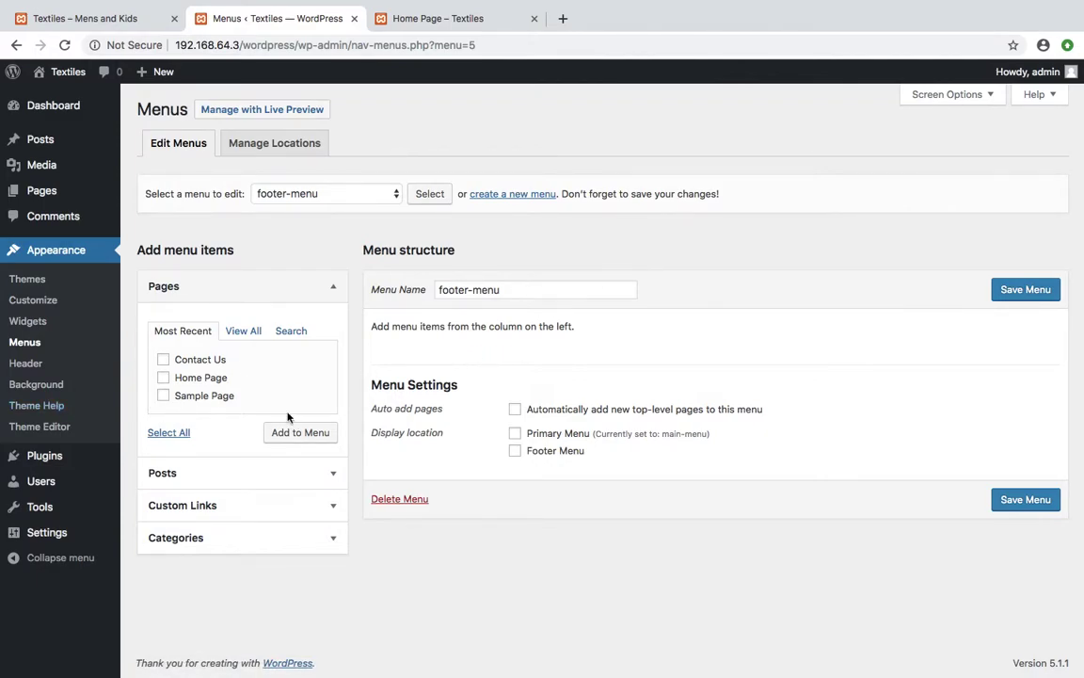
# Add the Contact Us page to footer-menu and save the menu
pyautogui.click(163, 360)
pyautogui.click(1026, 290)
pyautogui.click(163, 403)
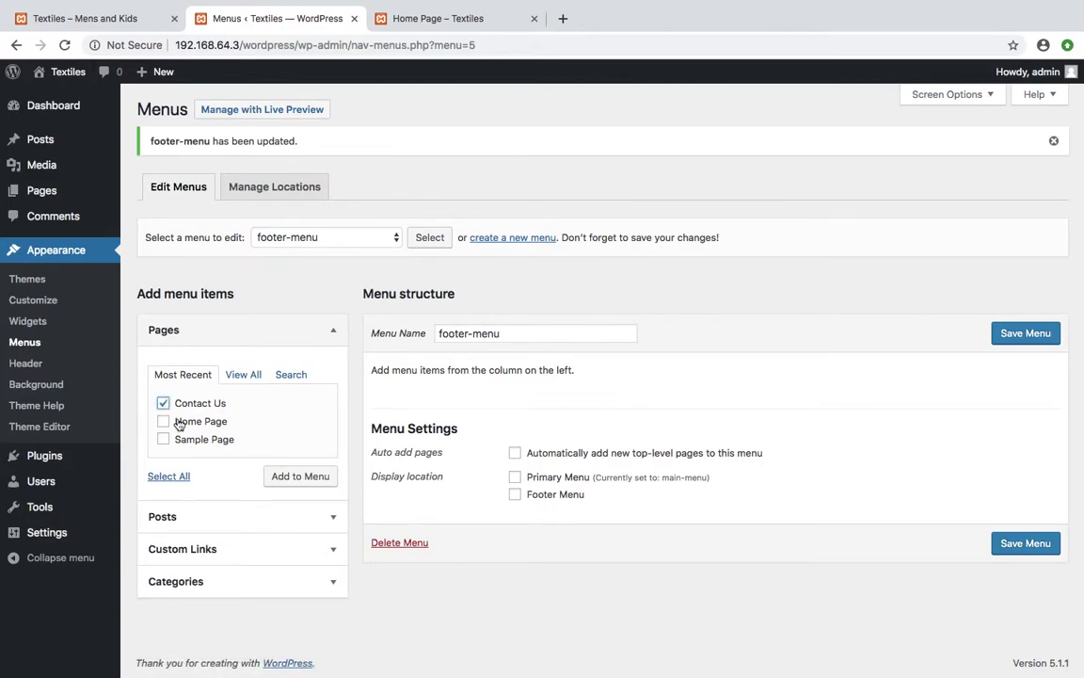
pyautogui.click(297, 476)
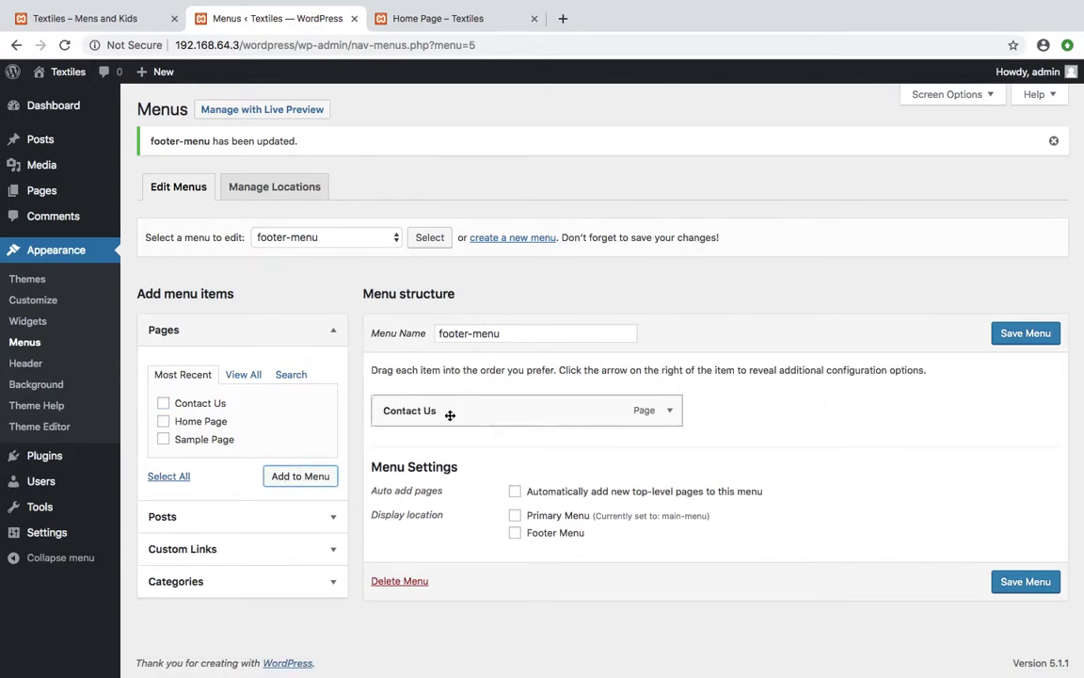
pyautogui.click(1010, 333)
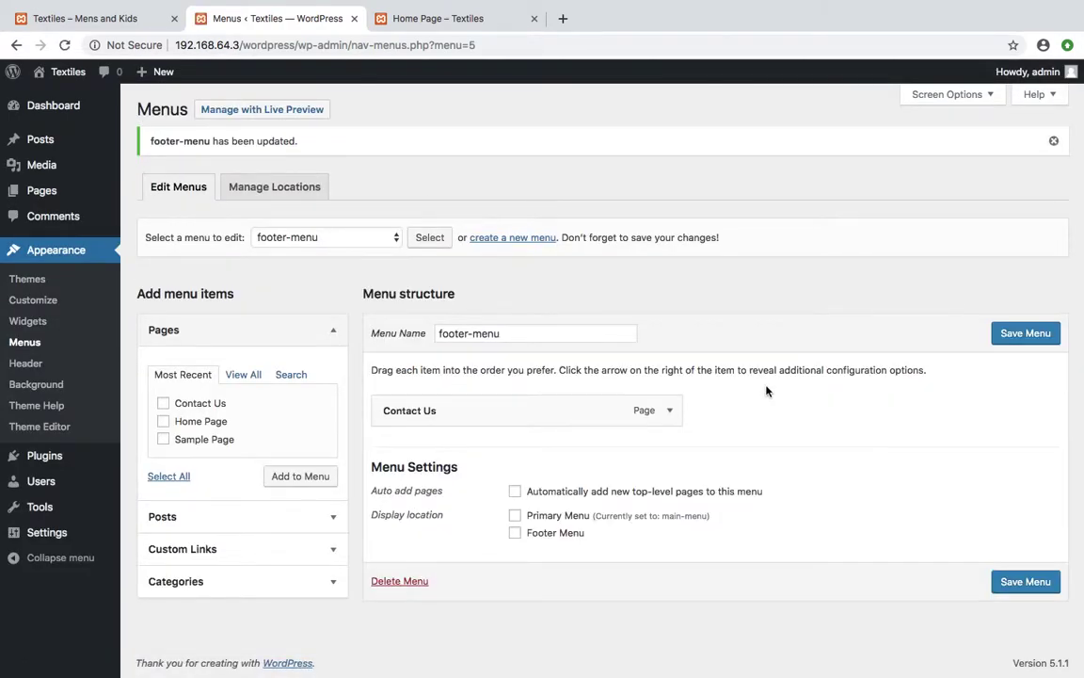
# Reload the site's Home Page to check its footer for the Contact Us link
pyautogui.click(411, 23)
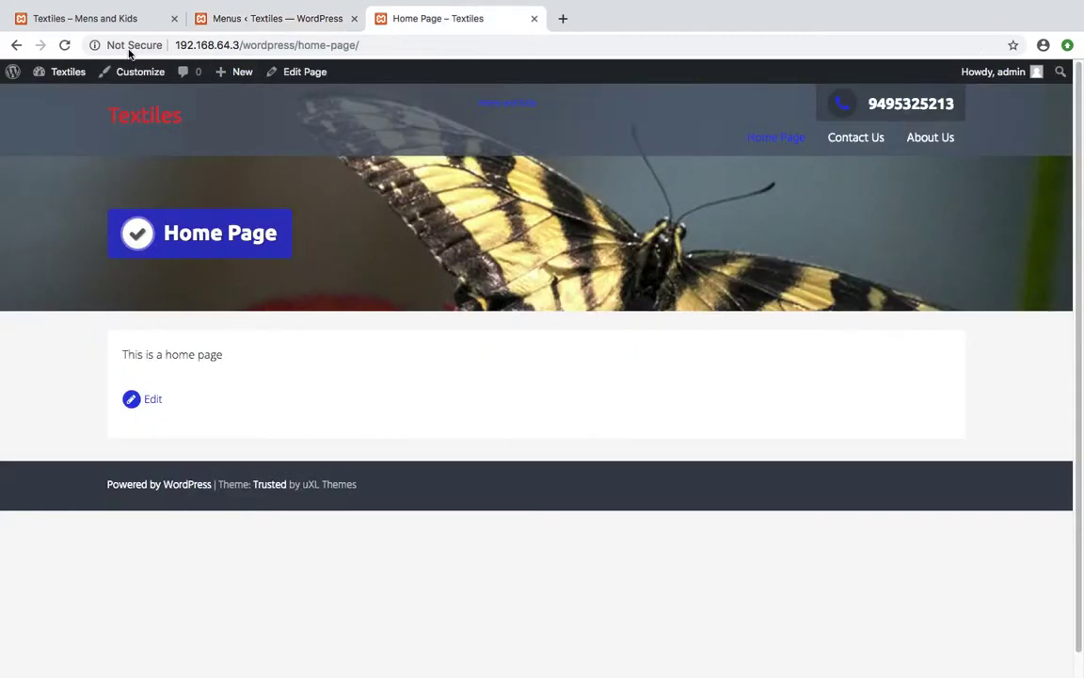
pyautogui.click(64, 44)
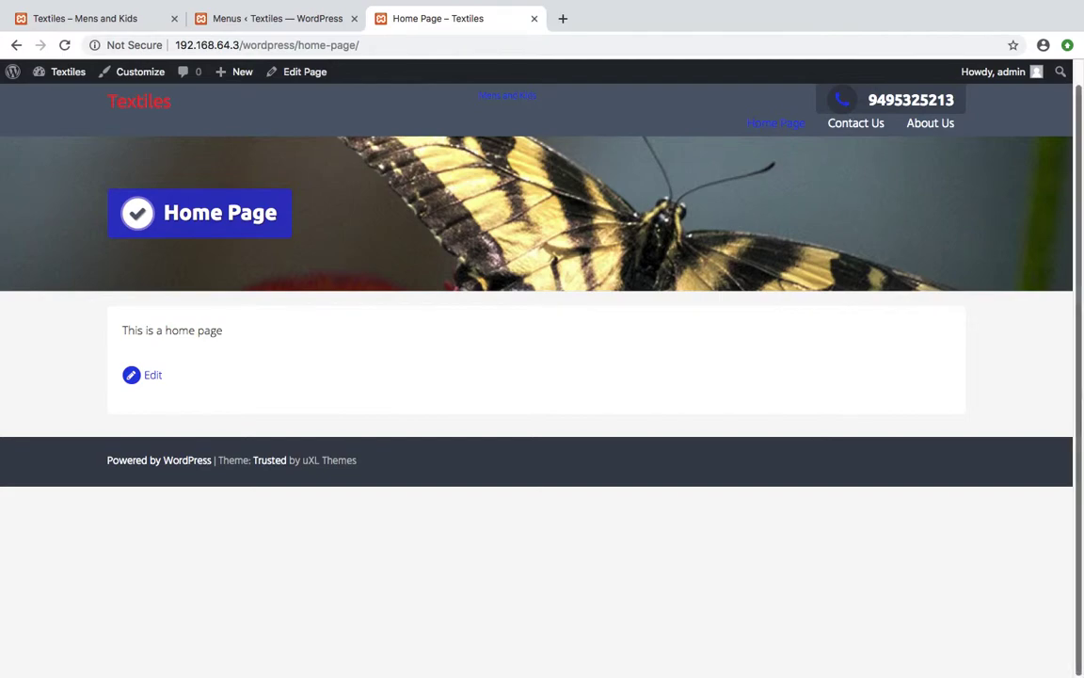
# Assign footer-menu to the Footer Menu display location and save the menu
pyautogui.click(250, 19)
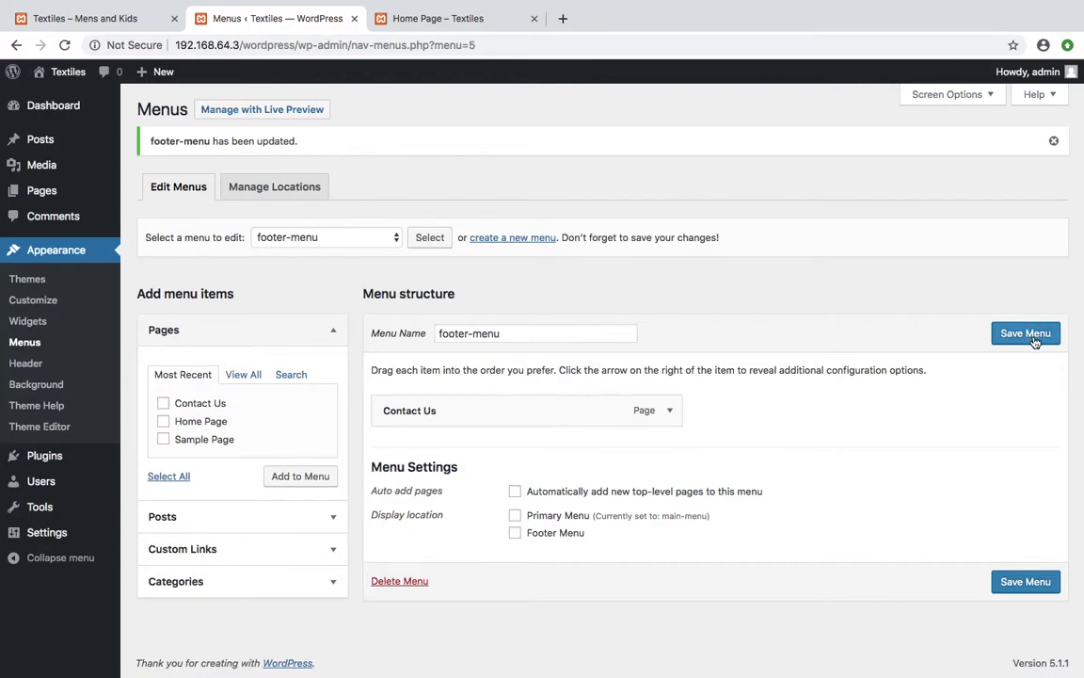
pyautogui.click(516, 533)
pyautogui.click(1003, 337)
# Reload the site's Home Page, and open the front page at 192.168.64.3/wordpress/ to check the footer menu on both
pyautogui.click(435, 19)
pyautogui.click(64, 45)
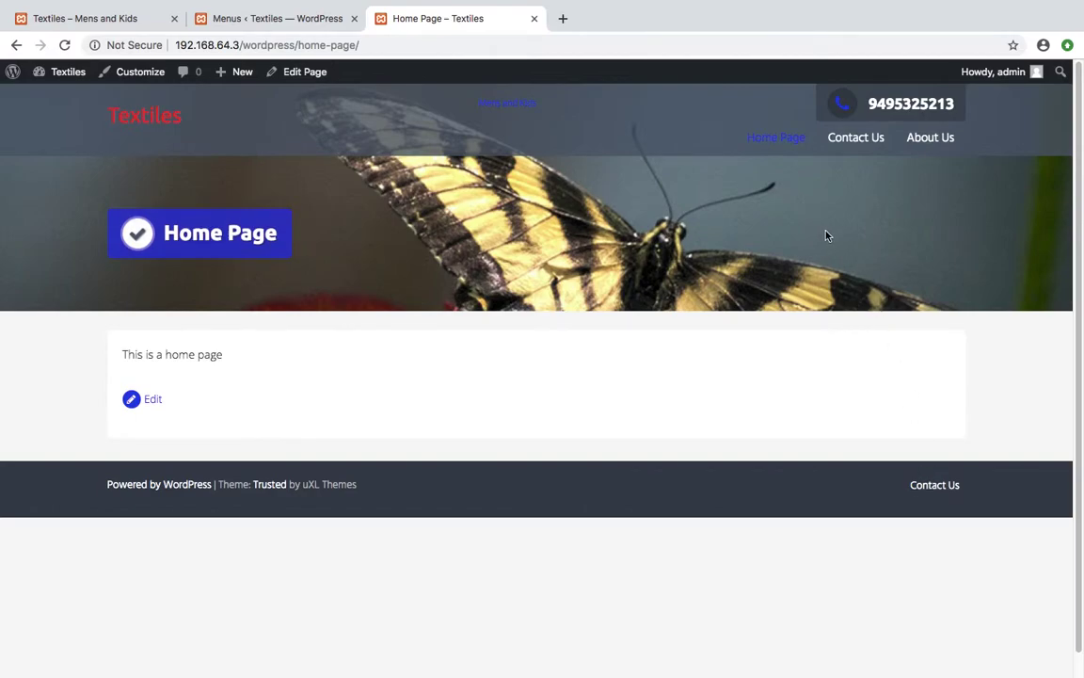
pyautogui.moveTo(359, 45); pyautogui.dragTo(302, 45)
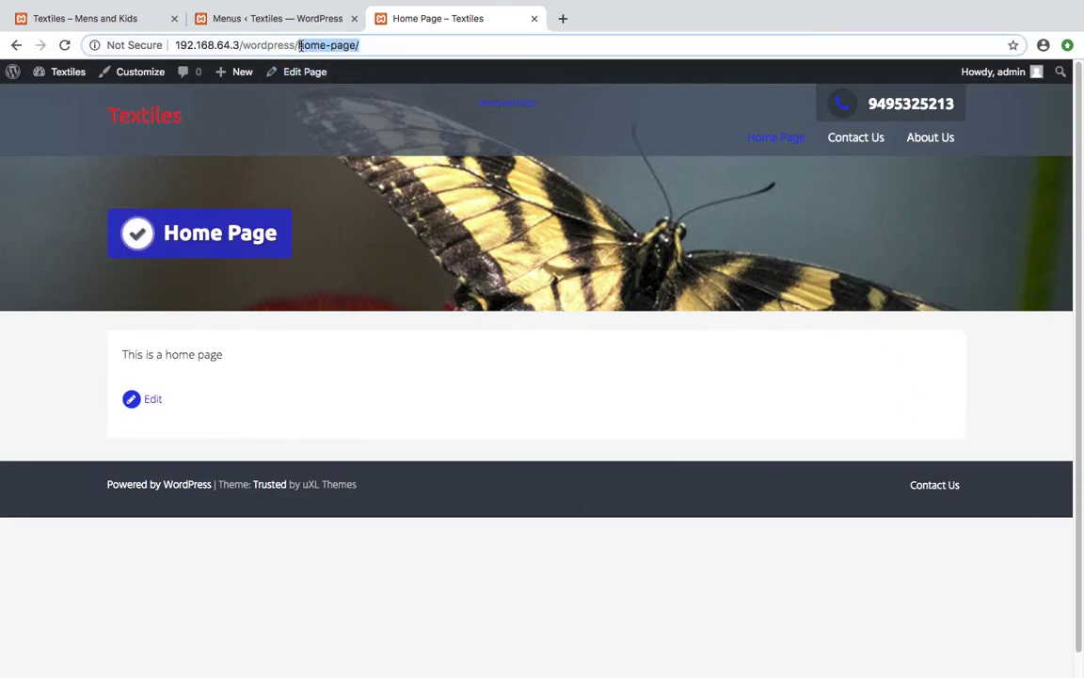
pyautogui.press('BackSpace')
pyautogui.press('Return')
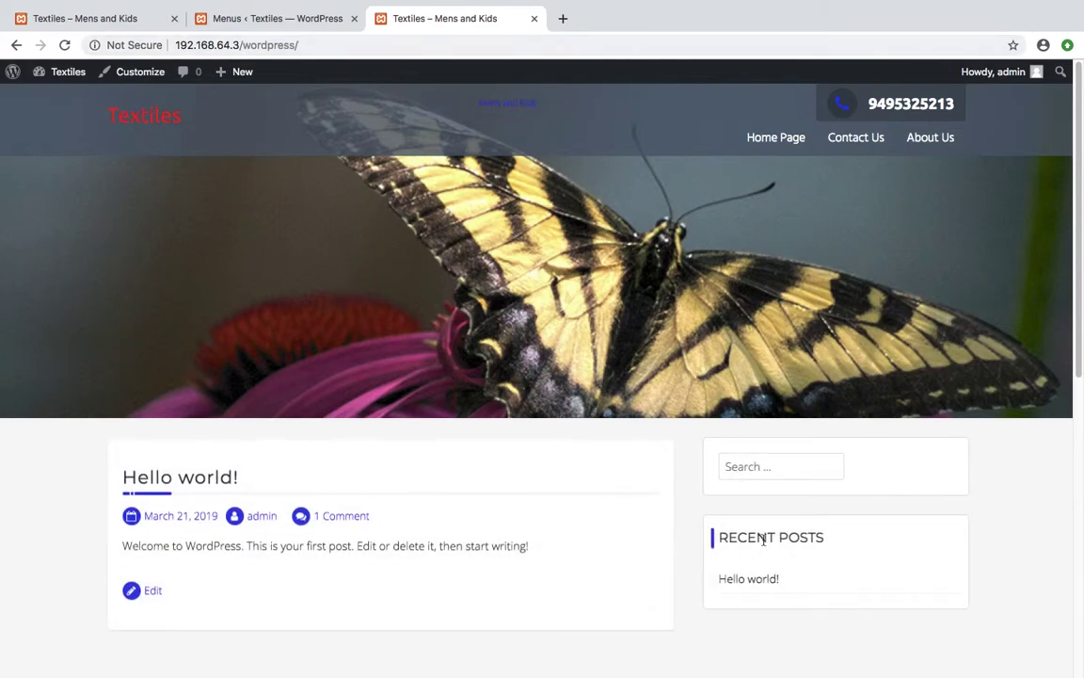
pyautogui.scroll(-10, 827, 431)
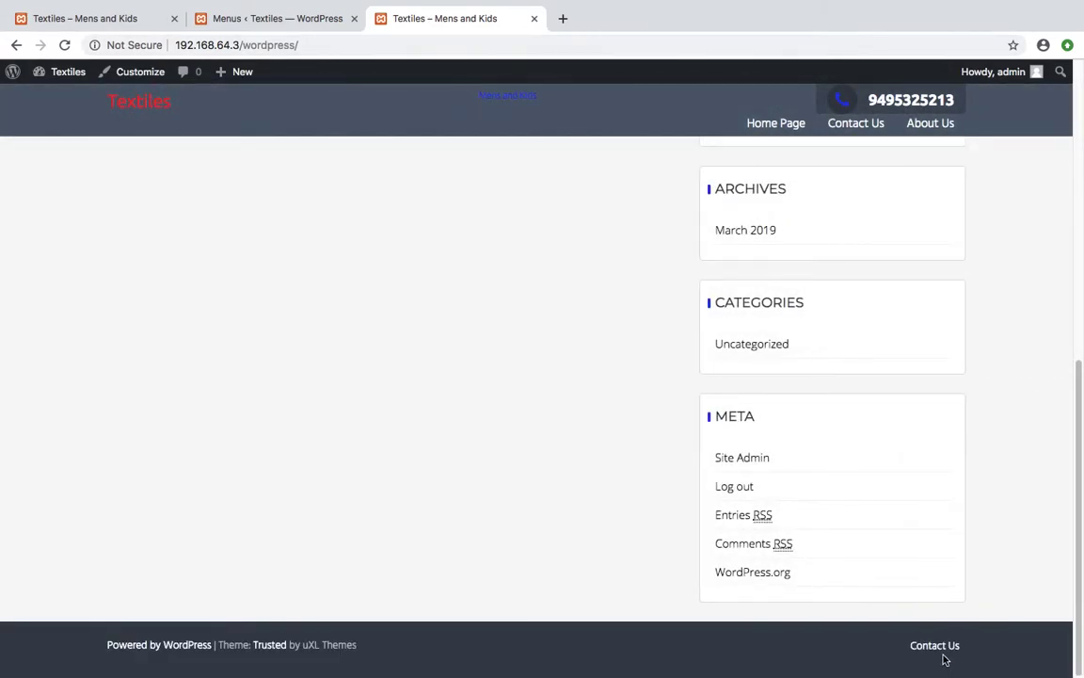
# Add the Home Page page to footer-menu as a second item and save the menu
pyautogui.click(273, 19)
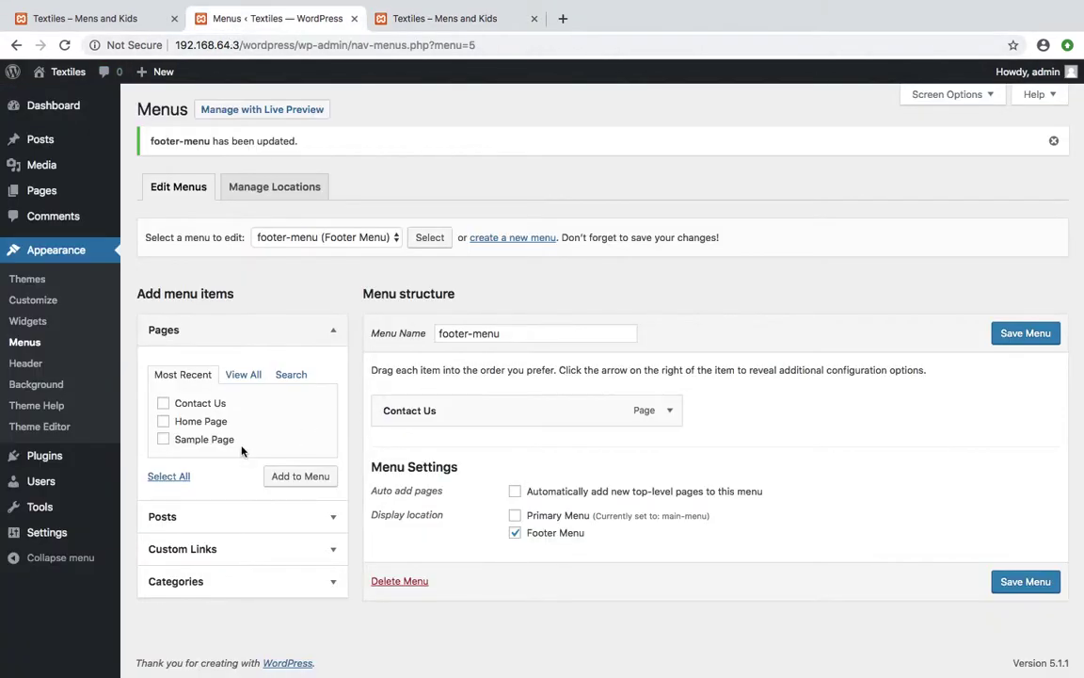
pyautogui.click(162, 421)
pyautogui.click(1025, 333)
pyautogui.click(166, 422)
pyautogui.click(274, 478)
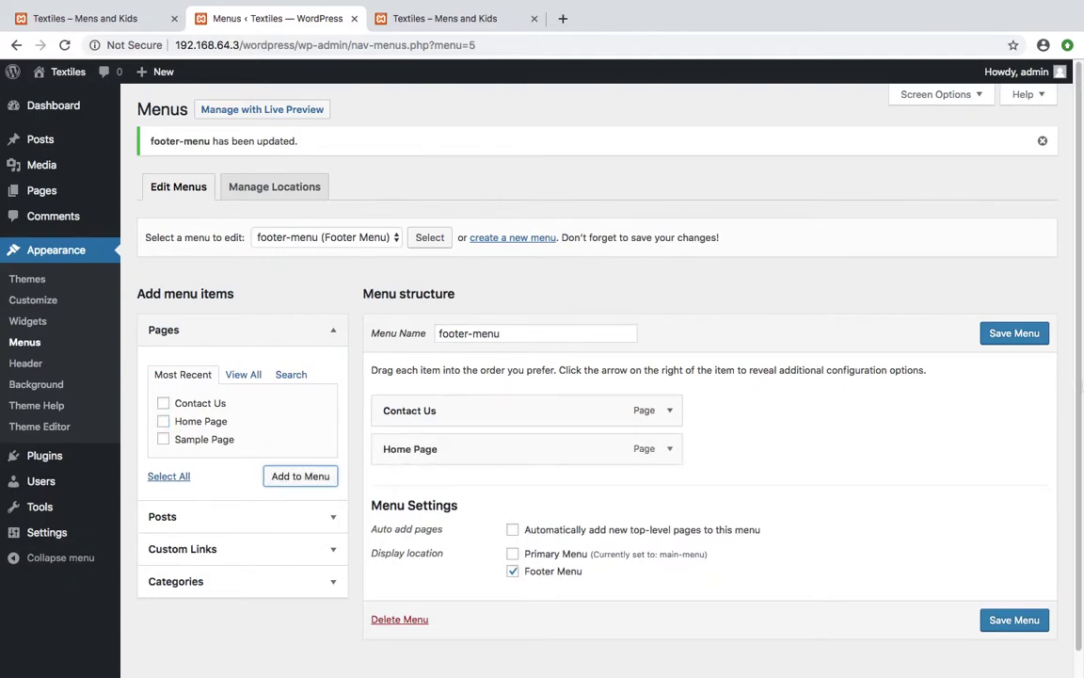
pyautogui.click(1031, 335)
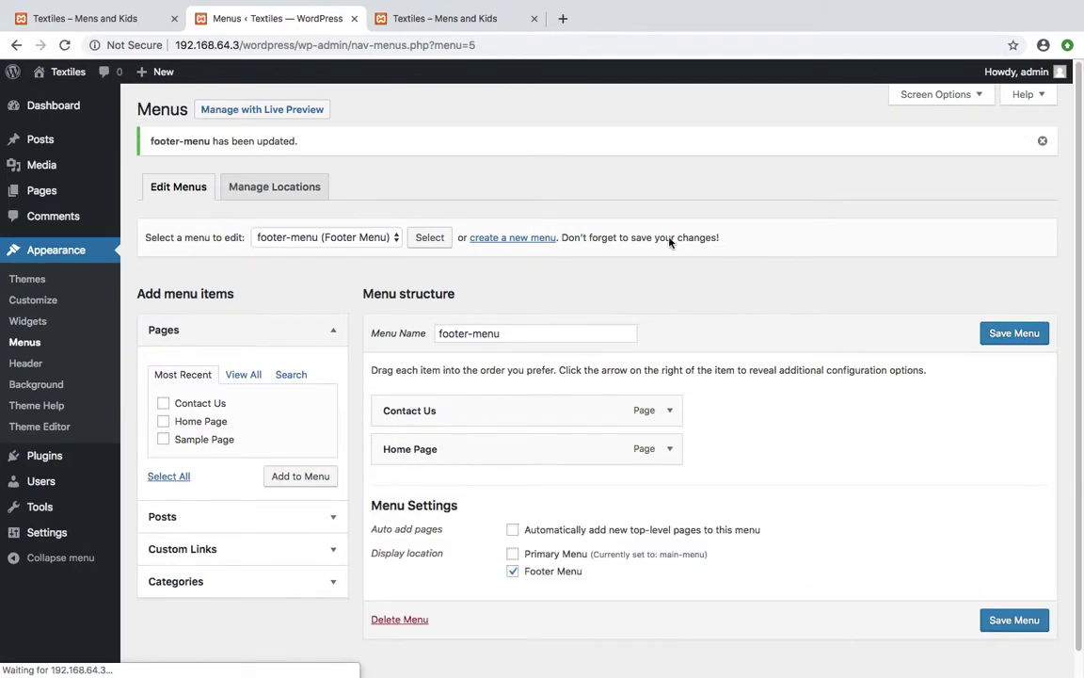
# Reload the site's front page to check its footer for the Home Page link
pyautogui.click(458, 21)
pyautogui.click(66, 45)
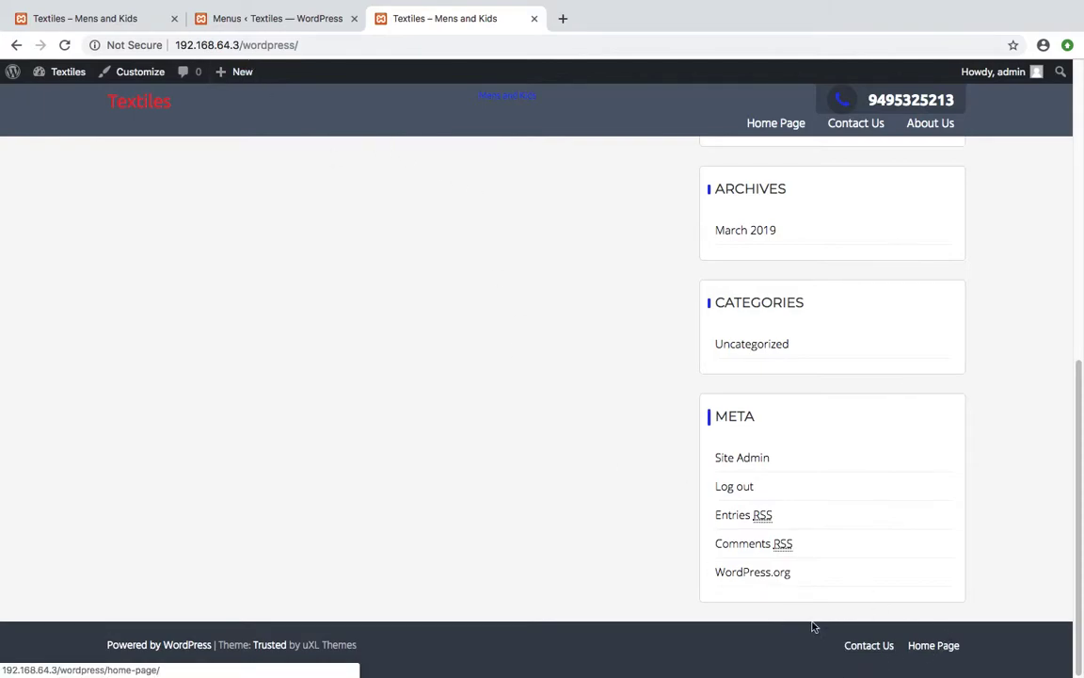
# Move the Home Page item above Contact Us in footer-menu and save the menu
pyautogui.click(245, 28)
pyautogui.scroll(-1, 406, 436)
pyautogui.moveTo(407, 436); pyautogui.dragTo(411, 412)
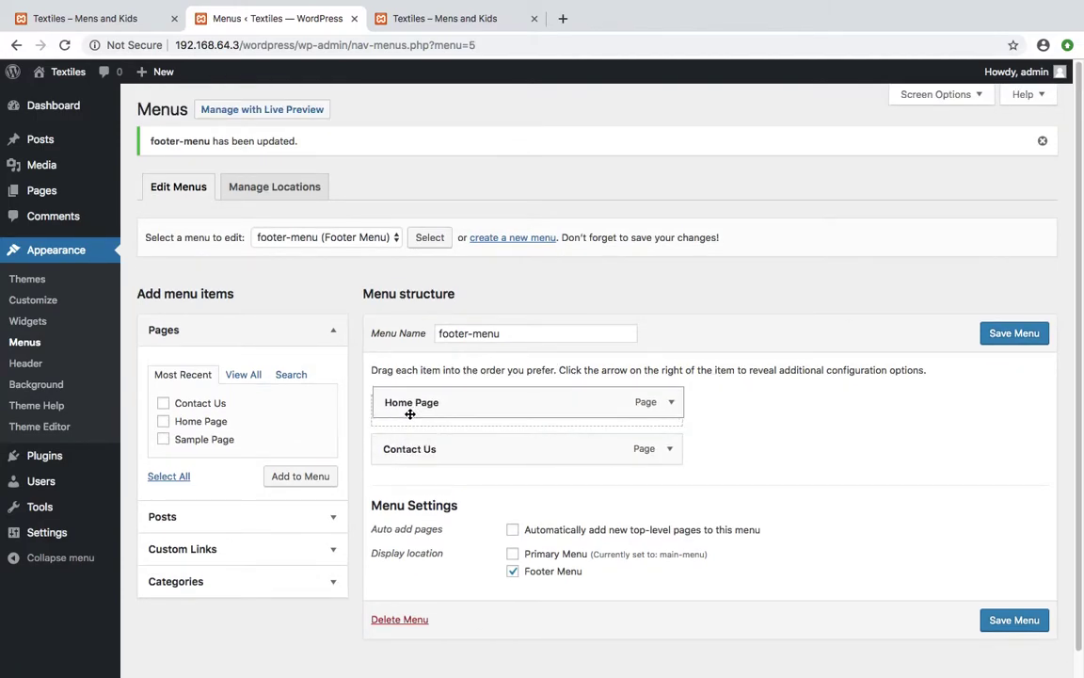
pyautogui.click(1002, 337)
# Reload the site's front page to check the order of the footer links, and return to the menu editor
pyautogui.click(430, 19)
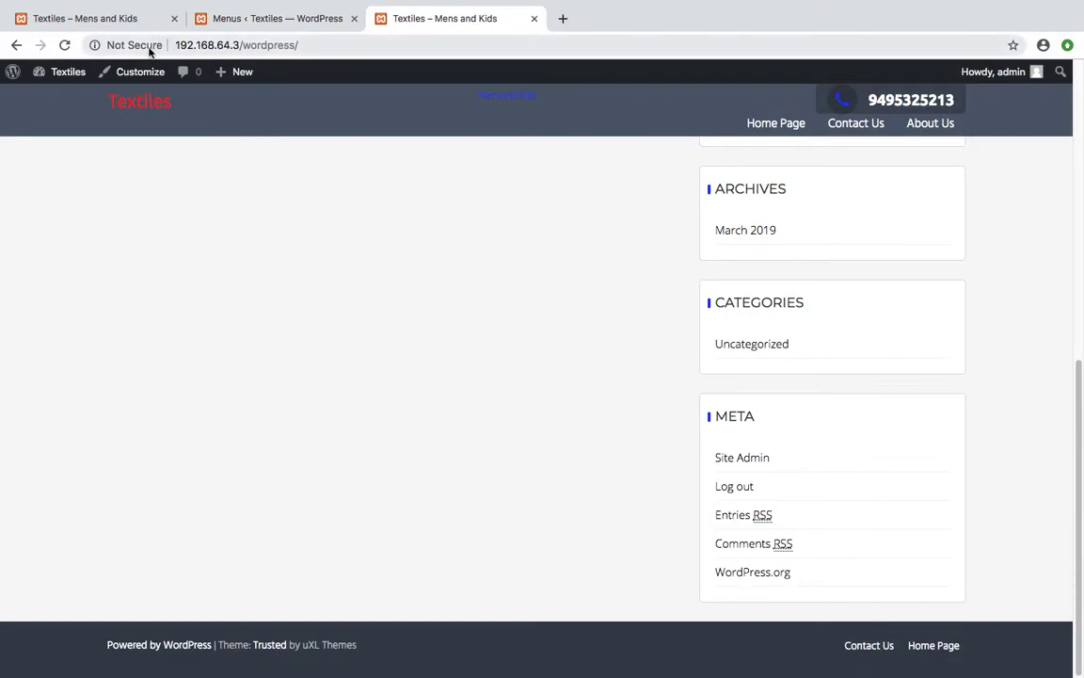
pyautogui.click(62, 44)
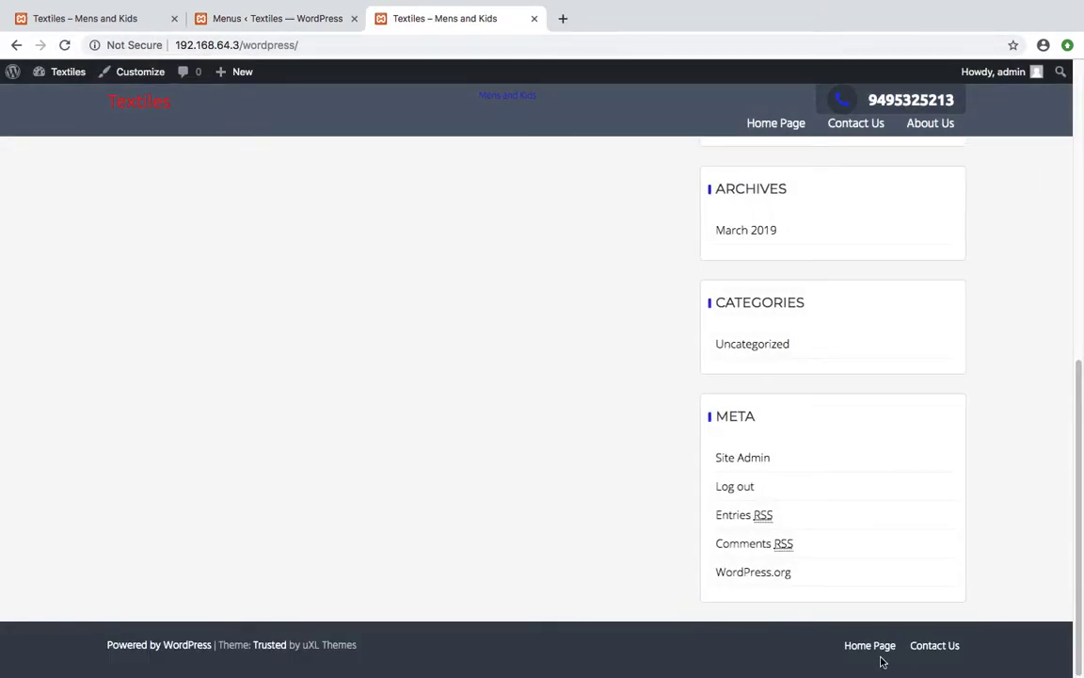
pyautogui.click(268, 19)
pyautogui.click(448, 21)
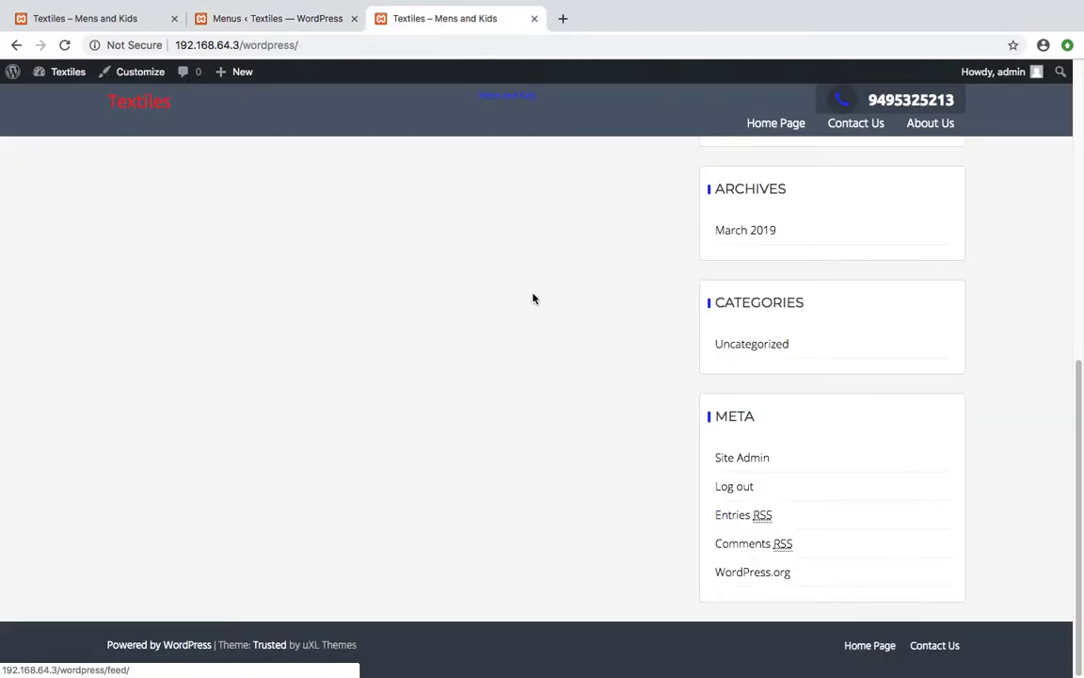
pyautogui.click(249, 19)
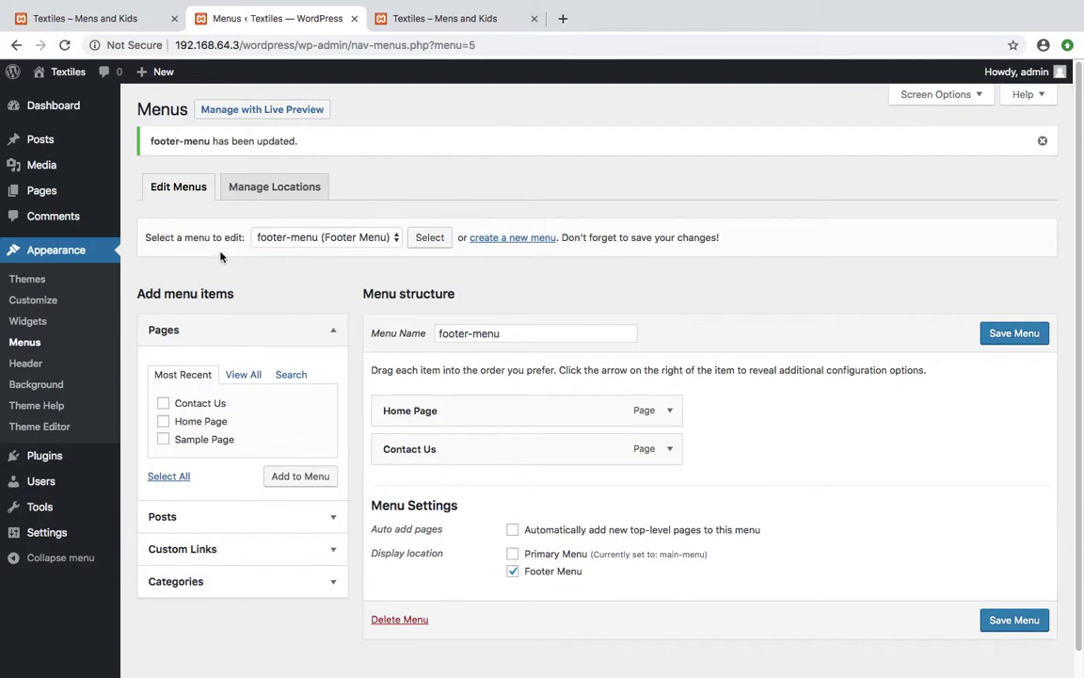
pyautogui.moveTo(3, 173)
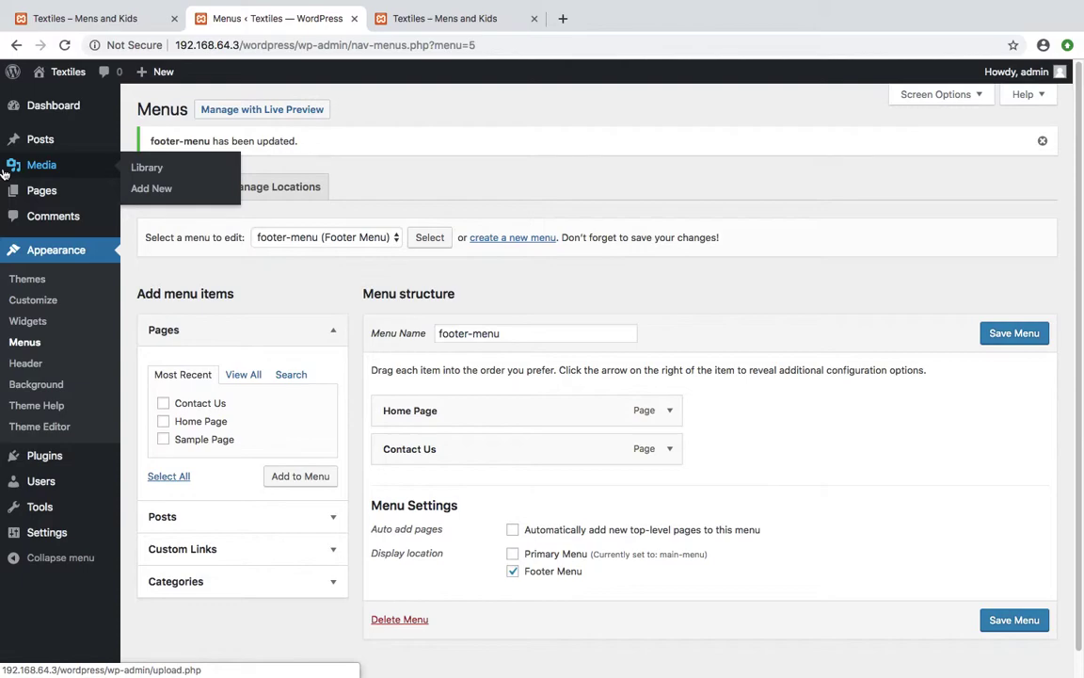